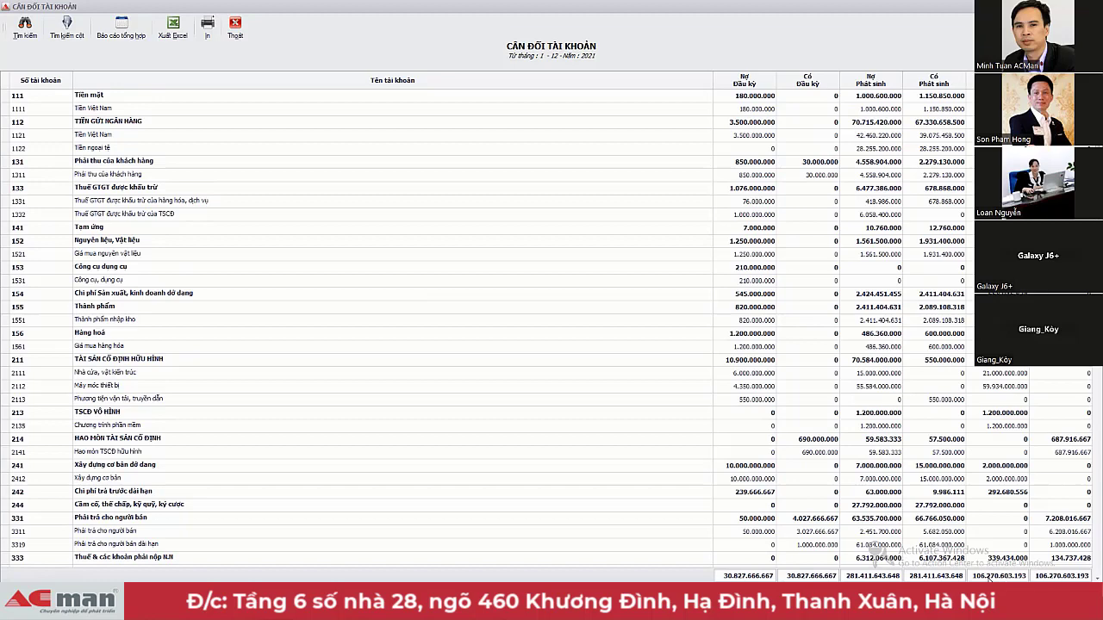
# Step: Close the trial balance and export the balance sheet (Cân đối Kế toán) for months 1 to 12 of 2021 to Excel
pyautogui.click(239, 38)
pyautogui.moveTo(335, 560)
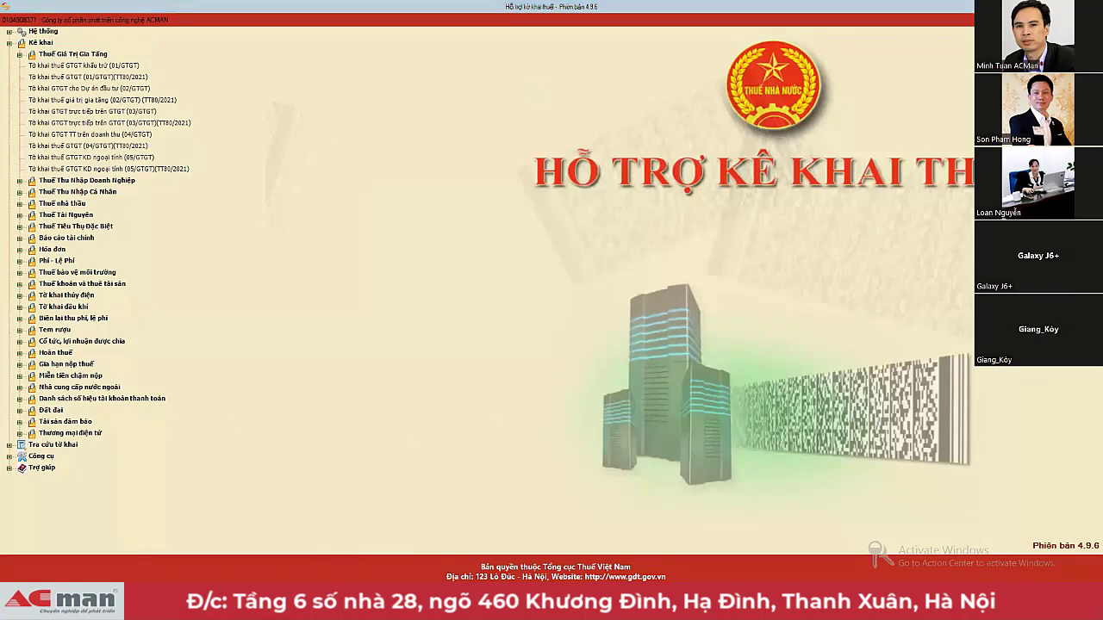
pyautogui.hotkey('alt', 'Tab')
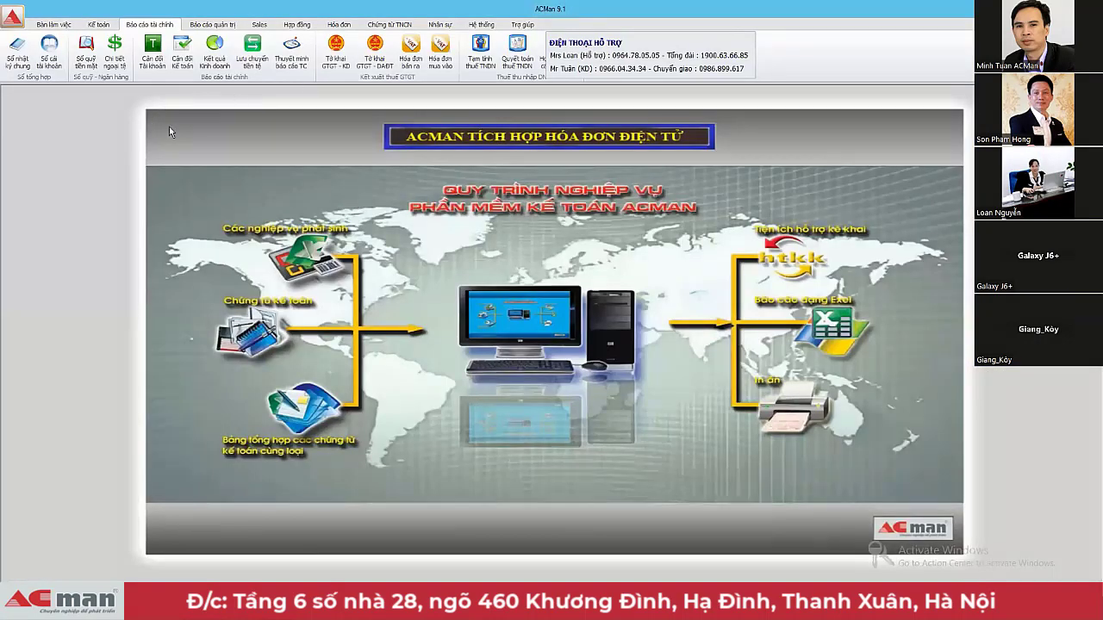
pyautogui.click(181, 50)
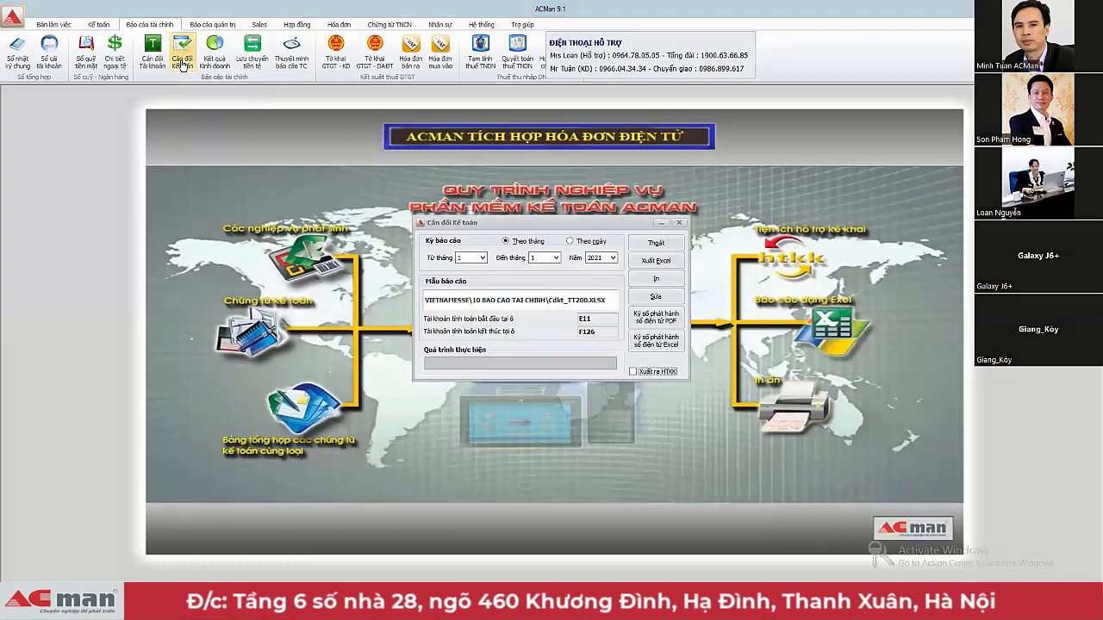
pyautogui.click(554, 258)
pyautogui.click(542, 351)
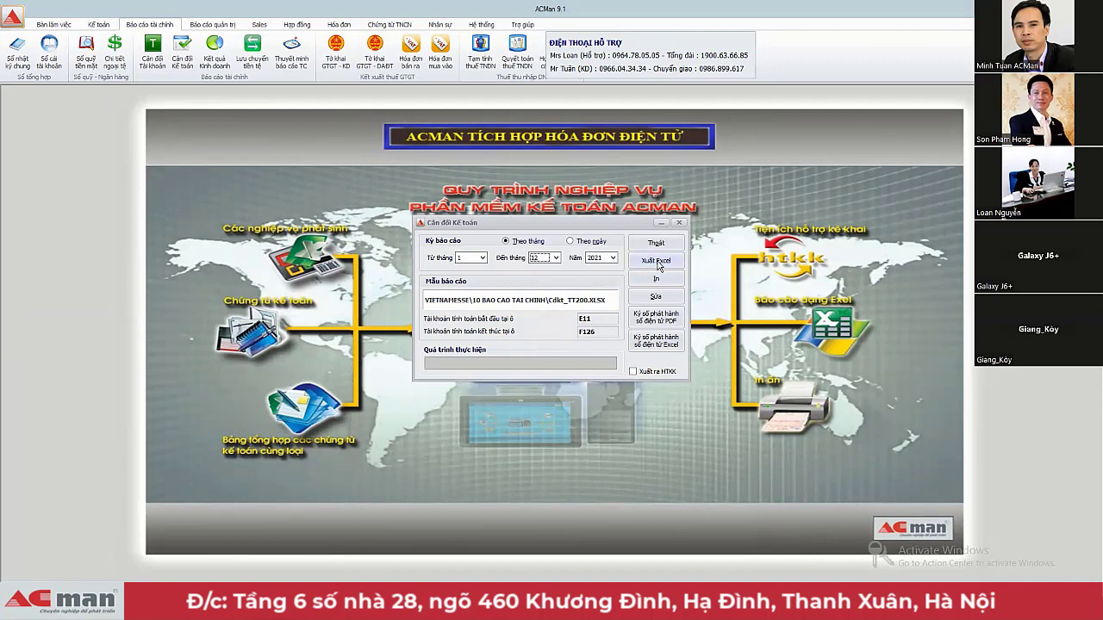
pyautogui.click(658, 262)
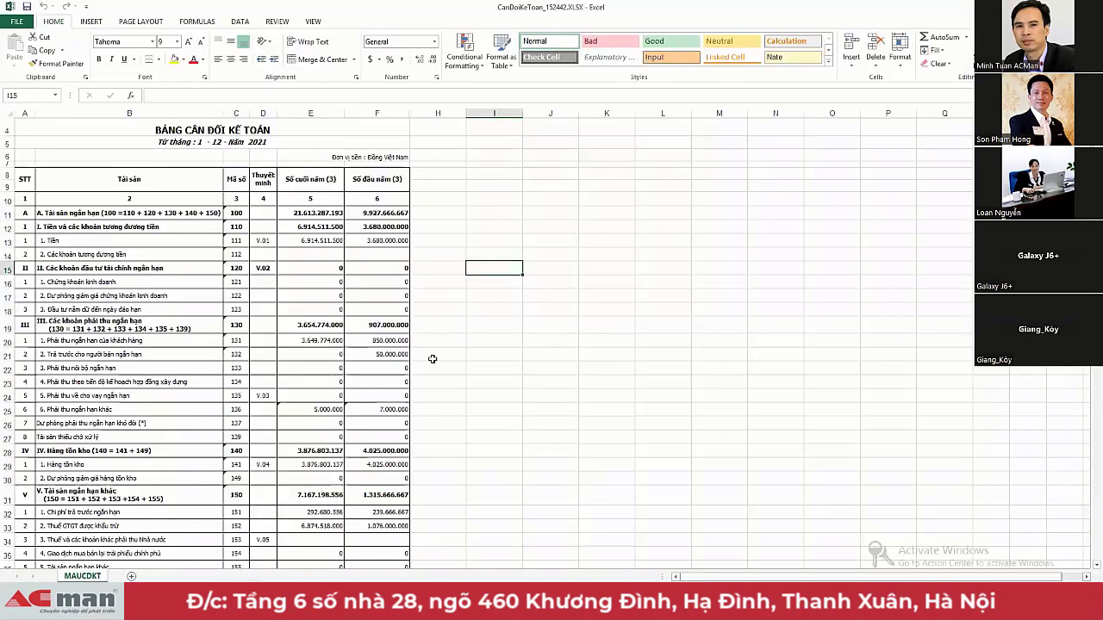
# Step: Look through the exported balance sheet and inspect the year-end formulas for current assets (E11) and cash (E13)
pyautogui.click(431, 356)
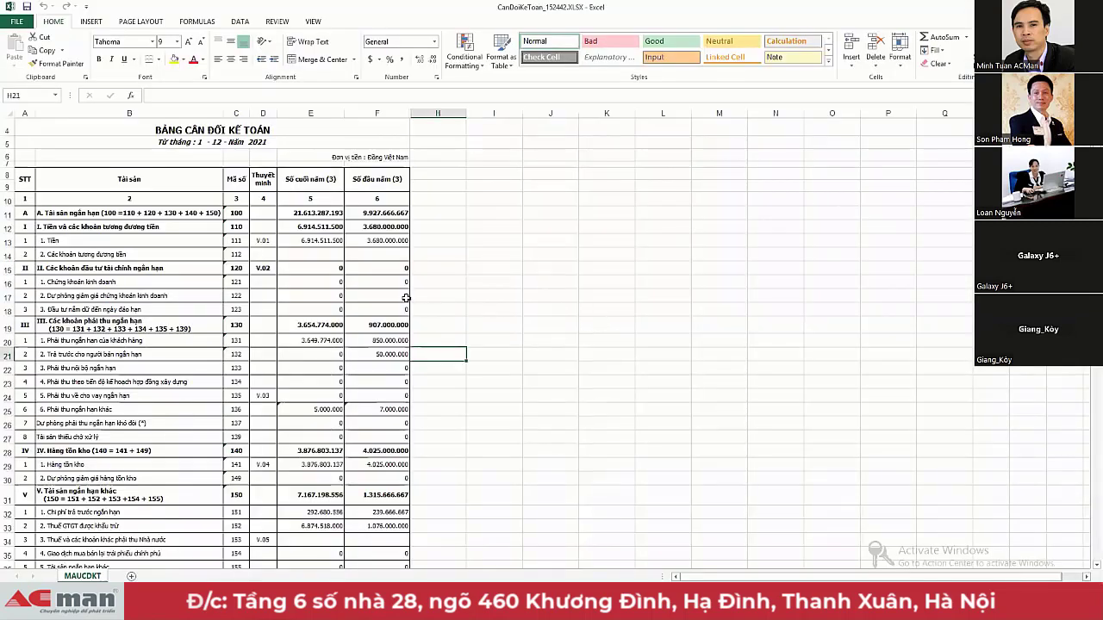
pyautogui.scroll(-6, 371, 246)
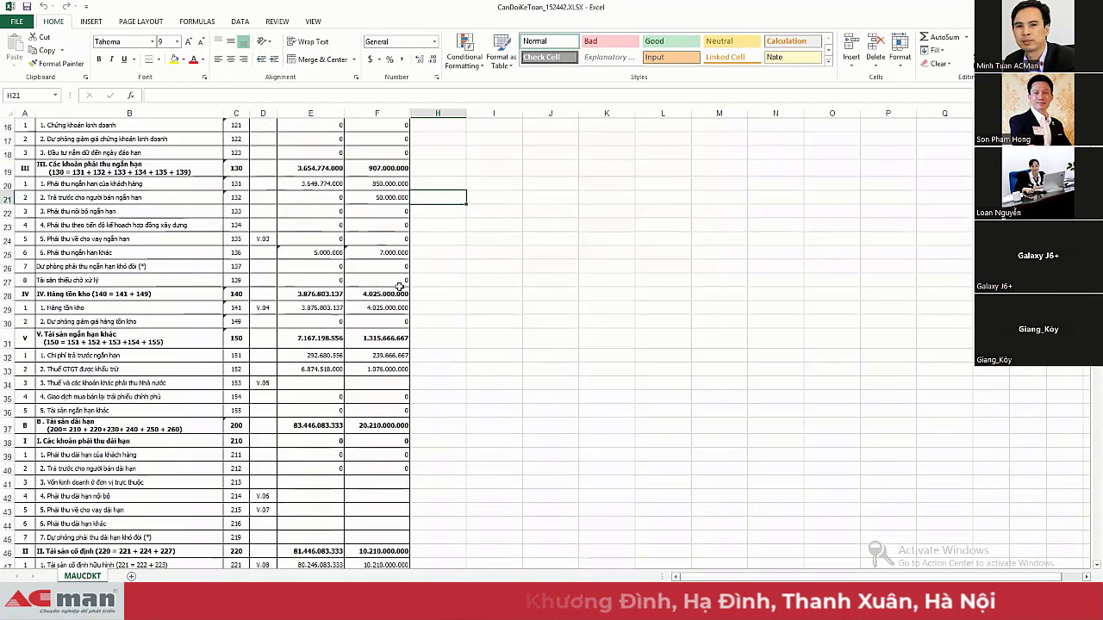
pyautogui.scroll(-6, 400, 287)
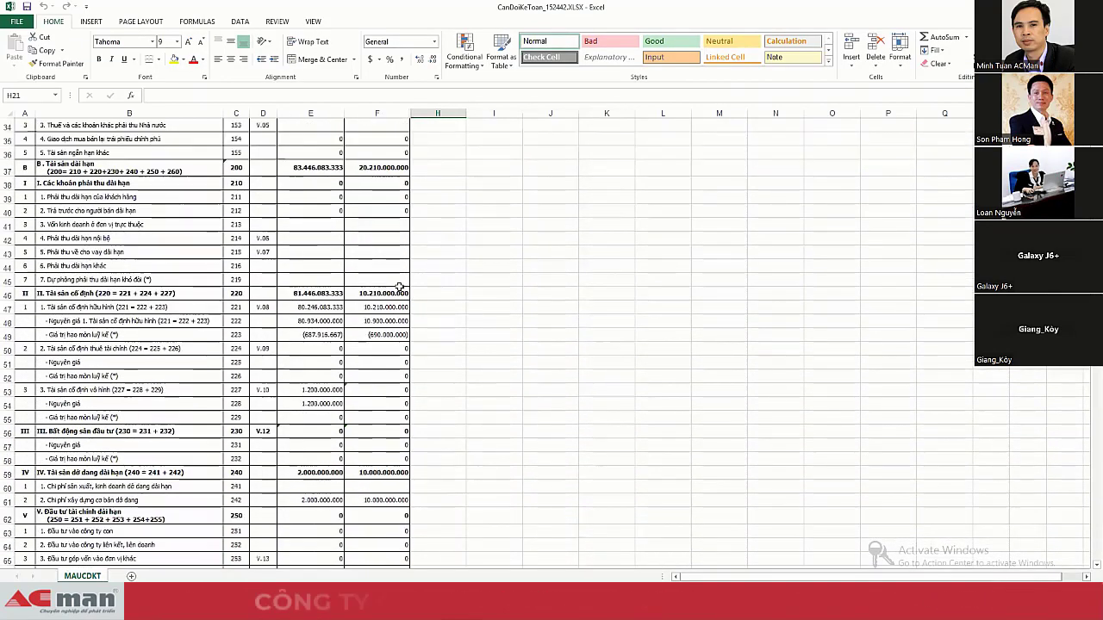
pyautogui.scroll(13, 400, 287)
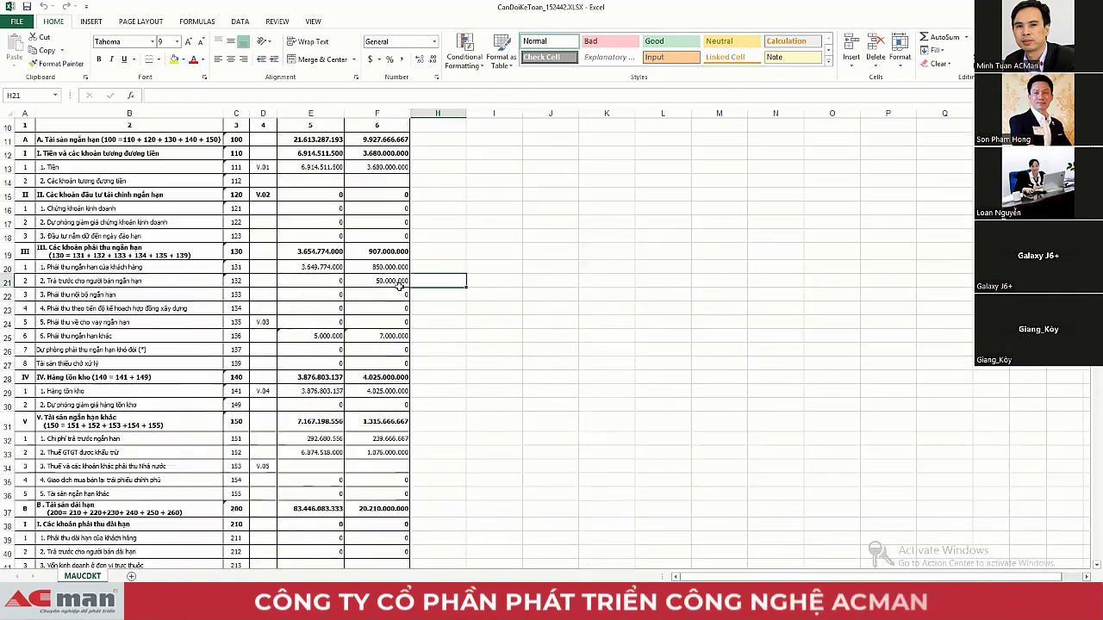
pyautogui.click(295, 248)
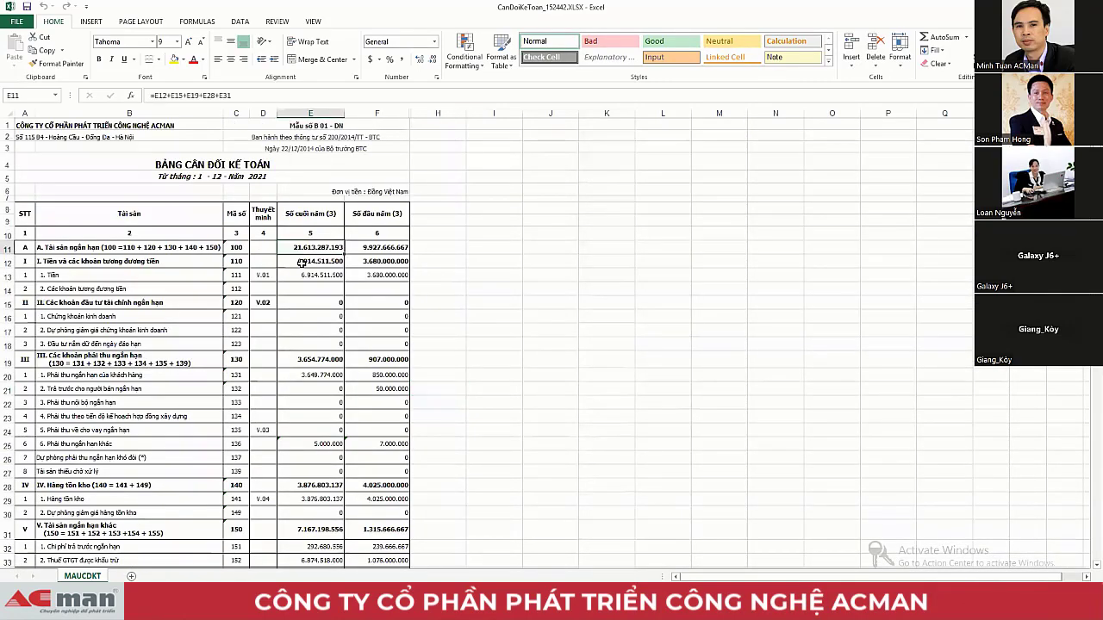
pyautogui.click(302, 257)
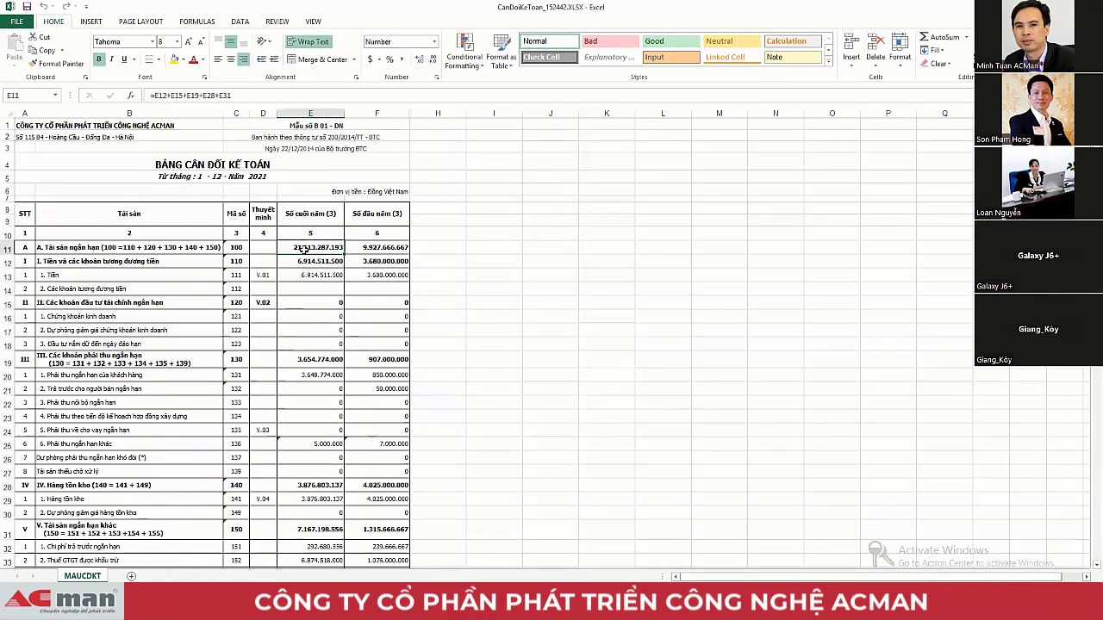
pyautogui.click(306, 274)
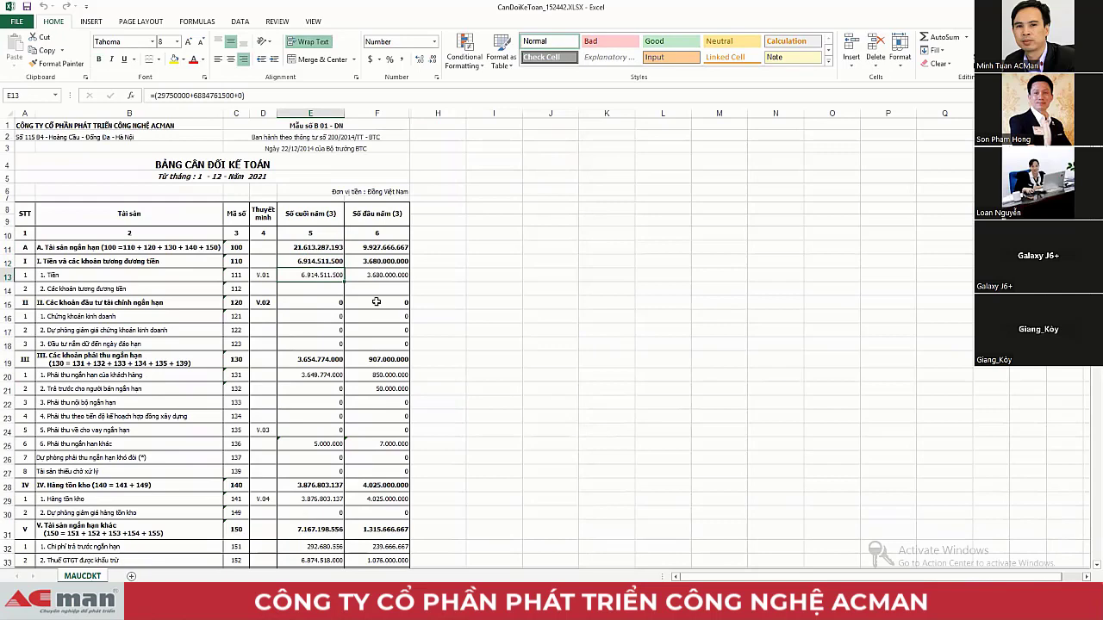
pyautogui.click(308, 246)
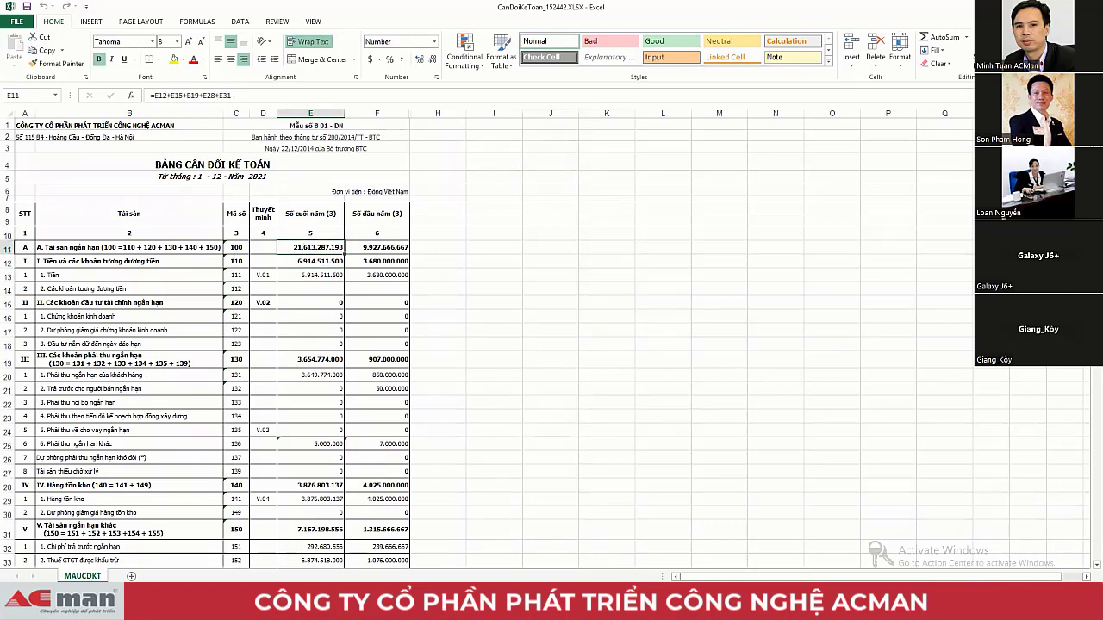
# Step: Close the balance sheet dialog and view the trial balance (Cân đối Tài khoản) for months 1 to 12 of 2021, sub-accounts included, without HTKK export
pyautogui.click(295, 580)
pyautogui.click(306, 568)
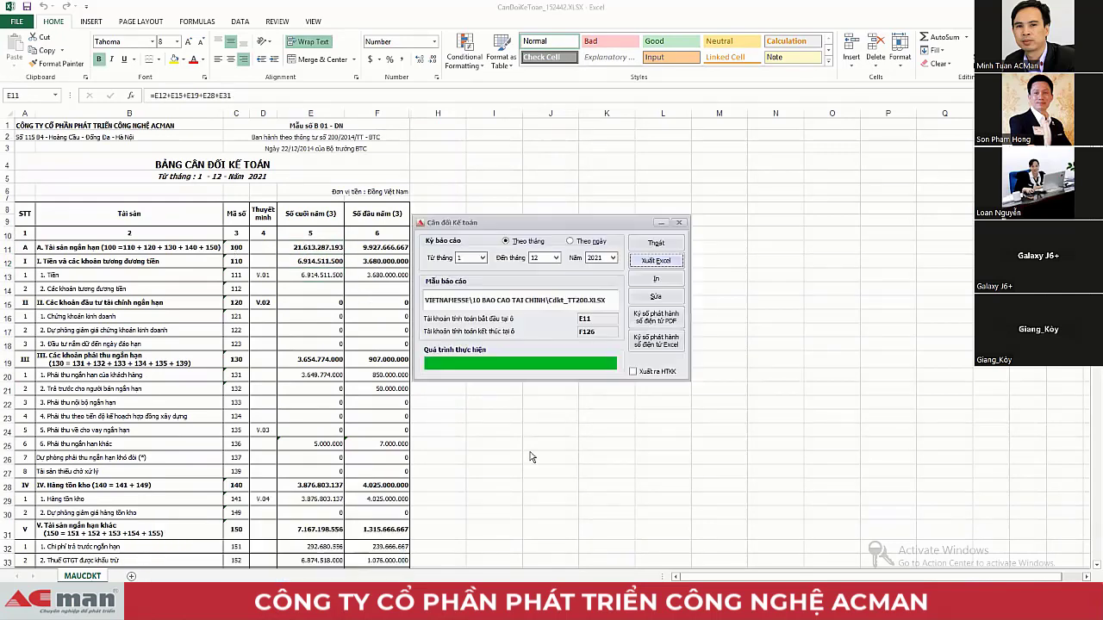
pyautogui.click(655, 255)
pyautogui.hotkey('alt', 'Tab')
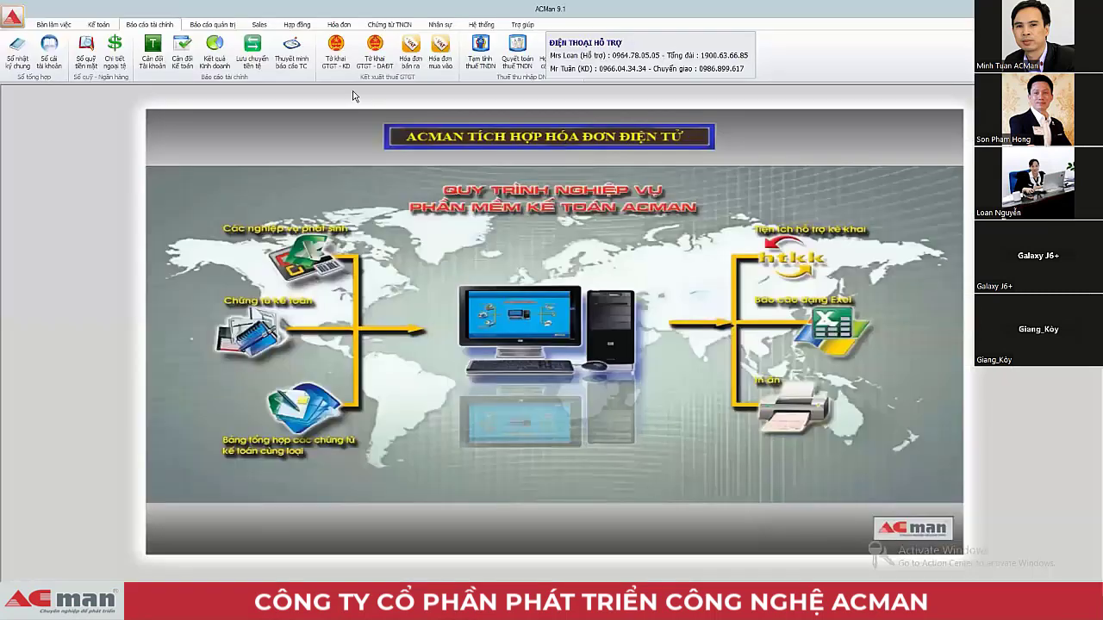
pyautogui.click(151, 52)
pyautogui.click(465, 312)
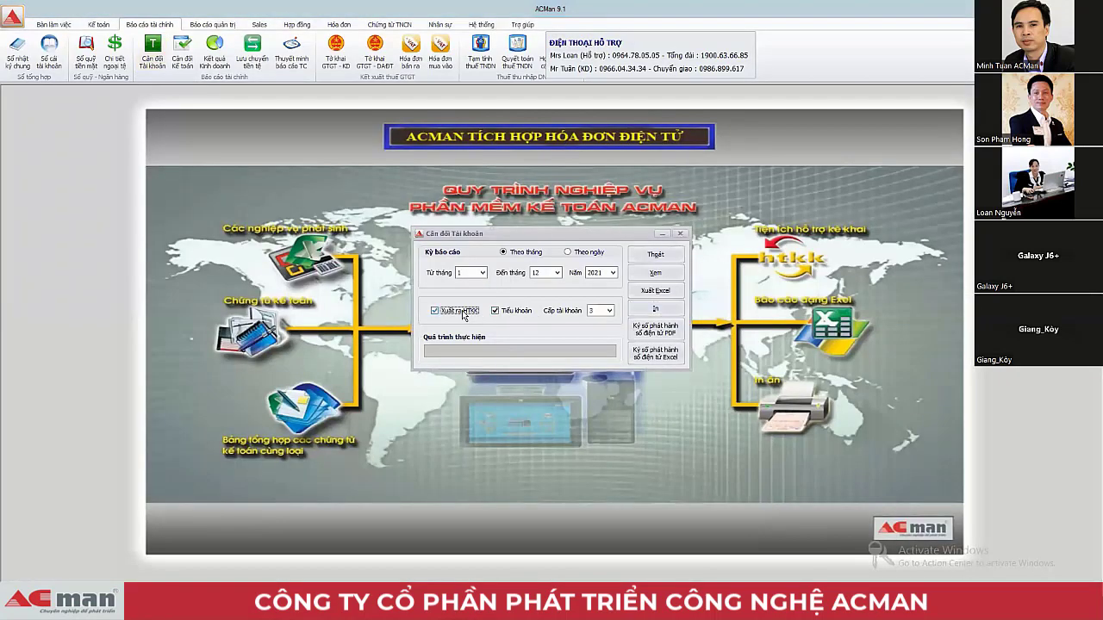
pyautogui.click(496, 310)
pyautogui.click(655, 277)
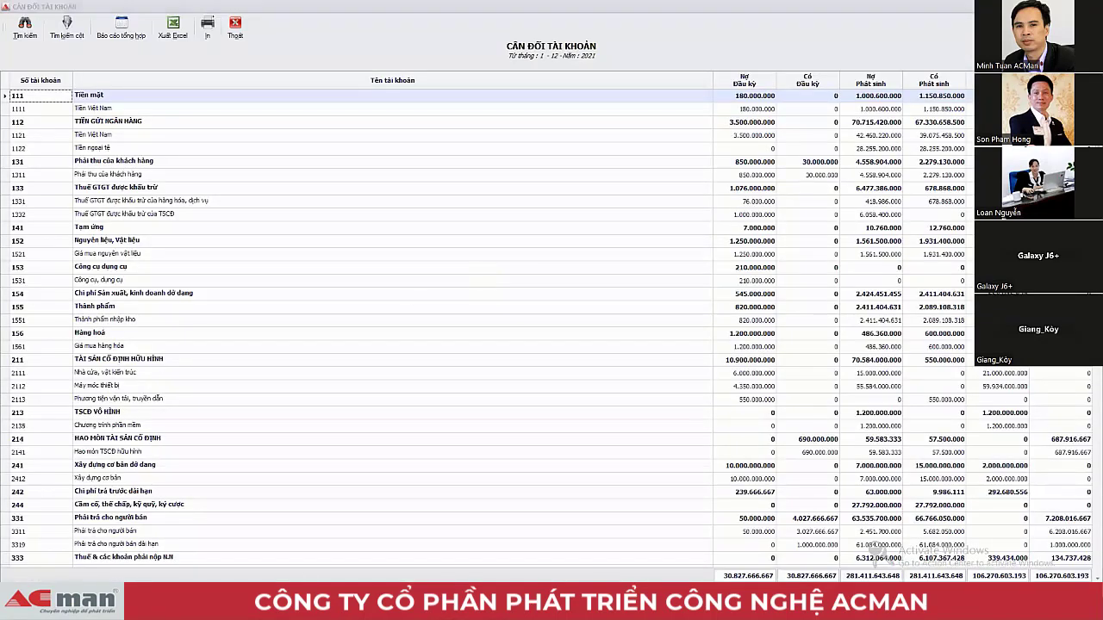
# Step: Compare the cash and cash equivalents line (code 110) of the Excel balance sheet with the trial balance in ACMan
pyautogui.click(488, 560)
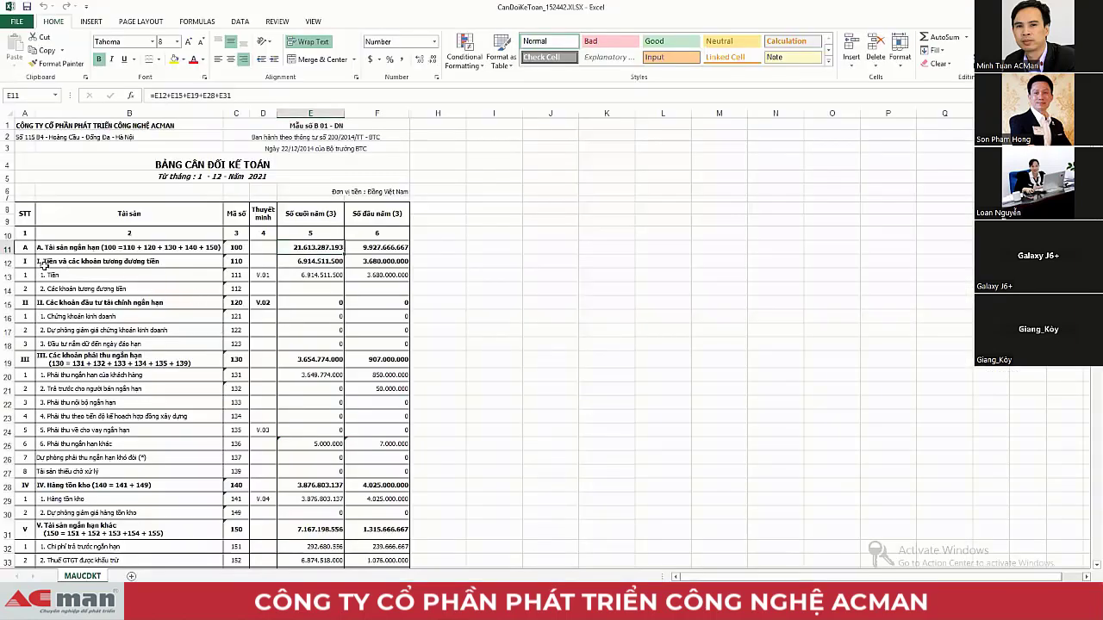
pyautogui.click(238, 261)
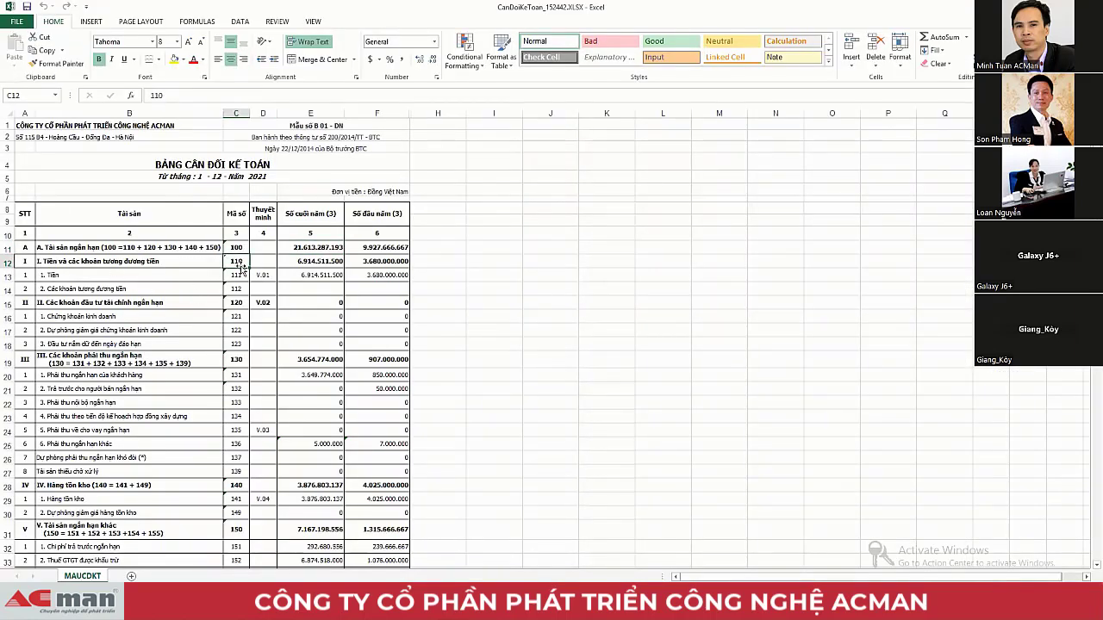
pyautogui.click(303, 263)
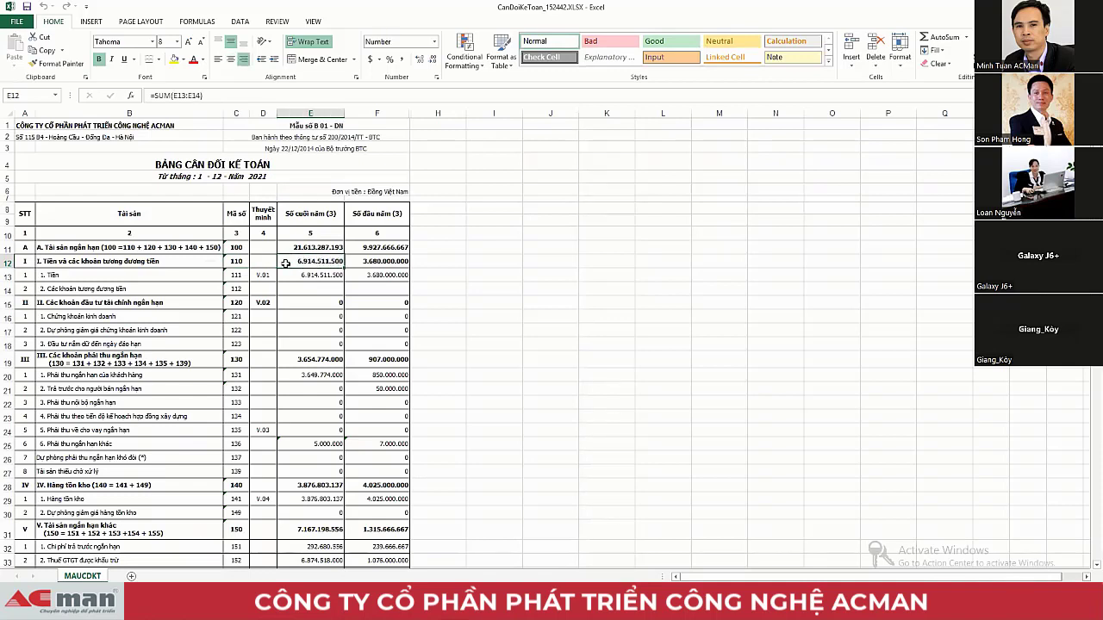
pyautogui.click(399, 539)
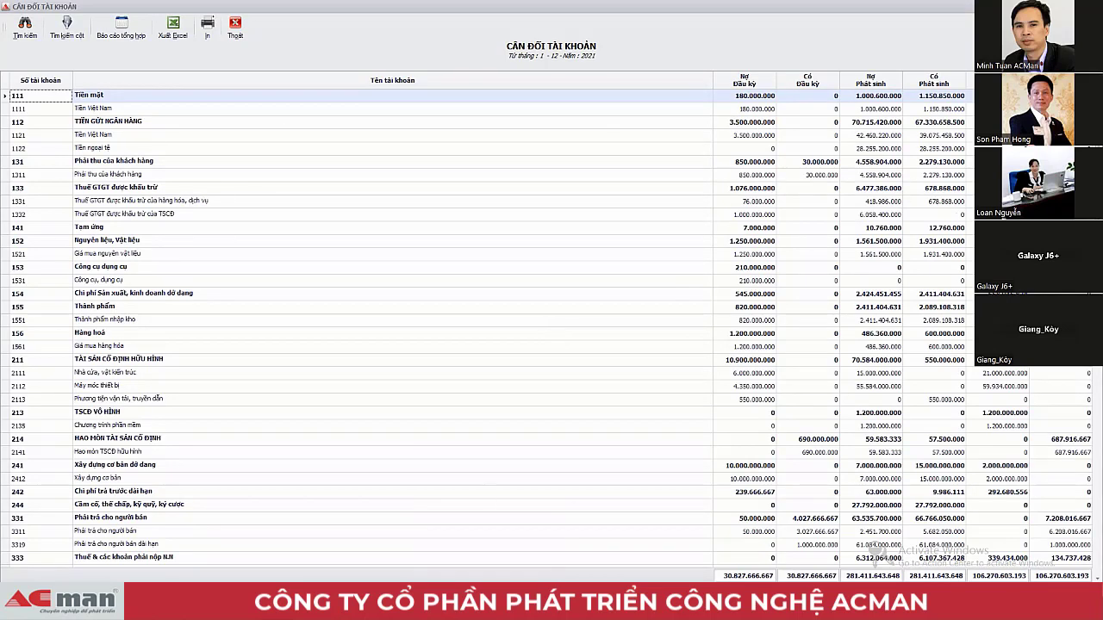
pyautogui.click(515, 543)
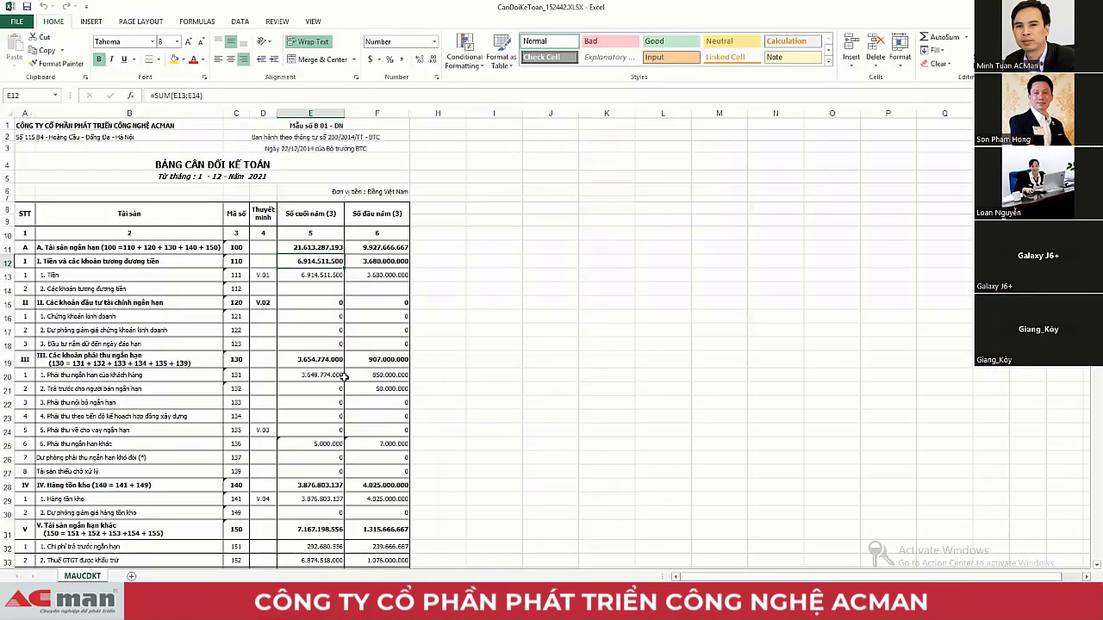
# Step: Inspect the year-end formulas for short-term receivables (E19, E20) and for current assets and cash (E11 to E13)
pyautogui.click(293, 360)
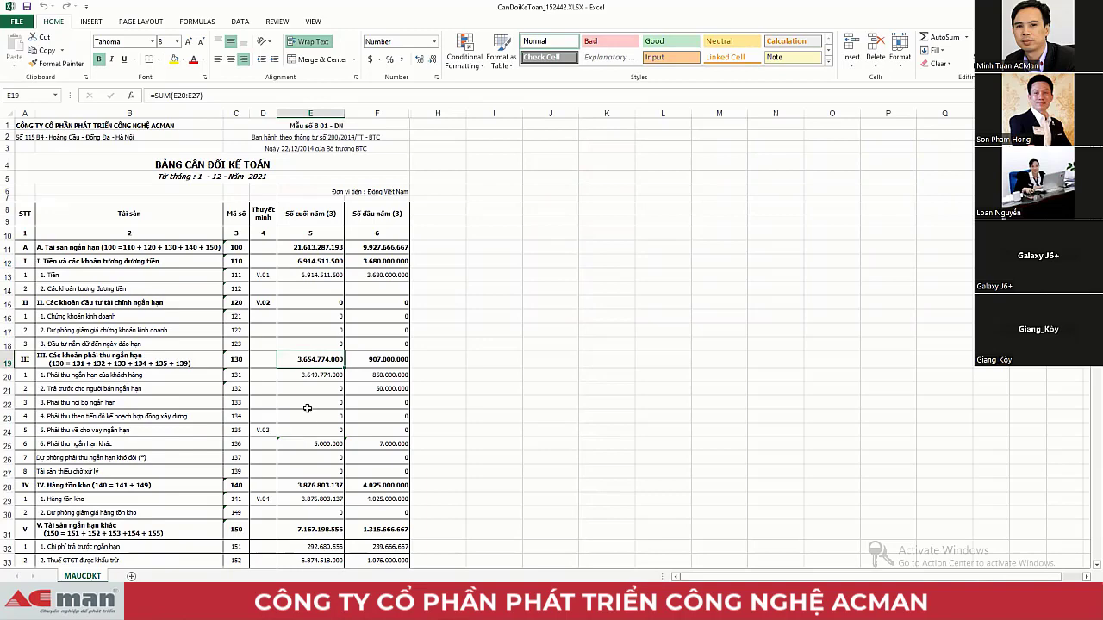
pyautogui.scroll(-2, 319, 435)
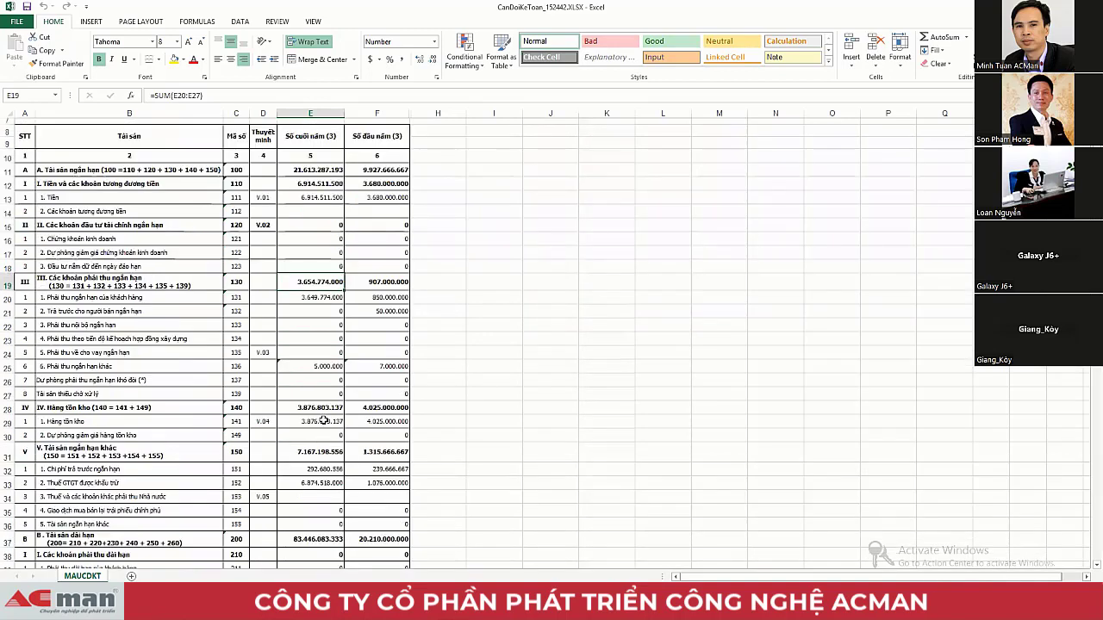
pyautogui.click(319, 297)
pyautogui.click(312, 197)
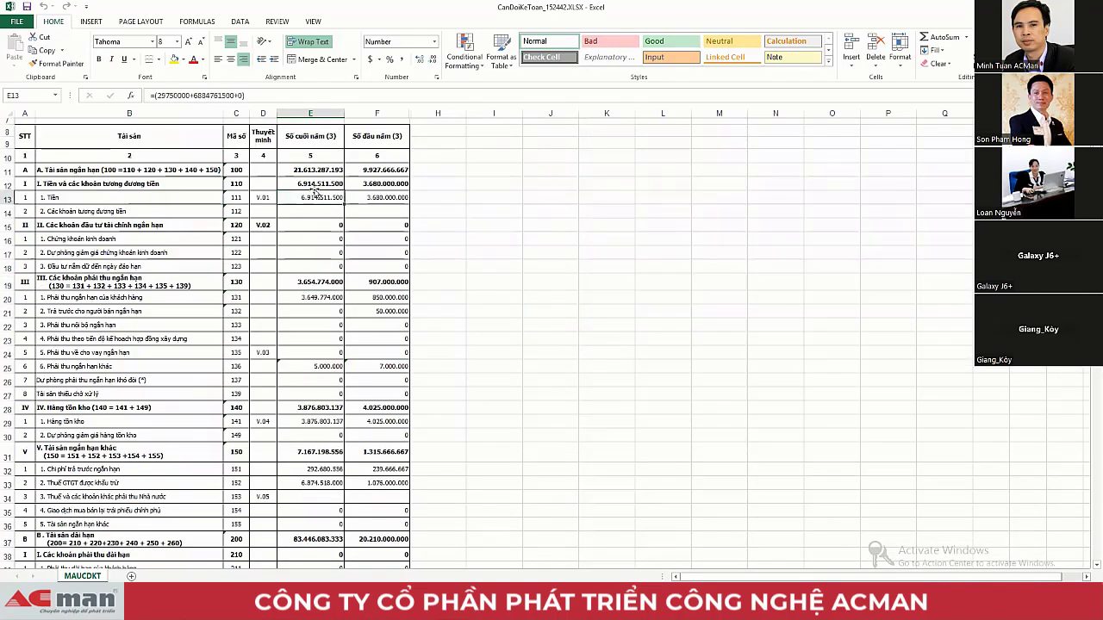
pyautogui.click(320, 181)
pyautogui.click(321, 171)
pyautogui.click(321, 183)
pyautogui.click(321, 197)
pyautogui.click(323, 183)
pyautogui.click(323, 171)
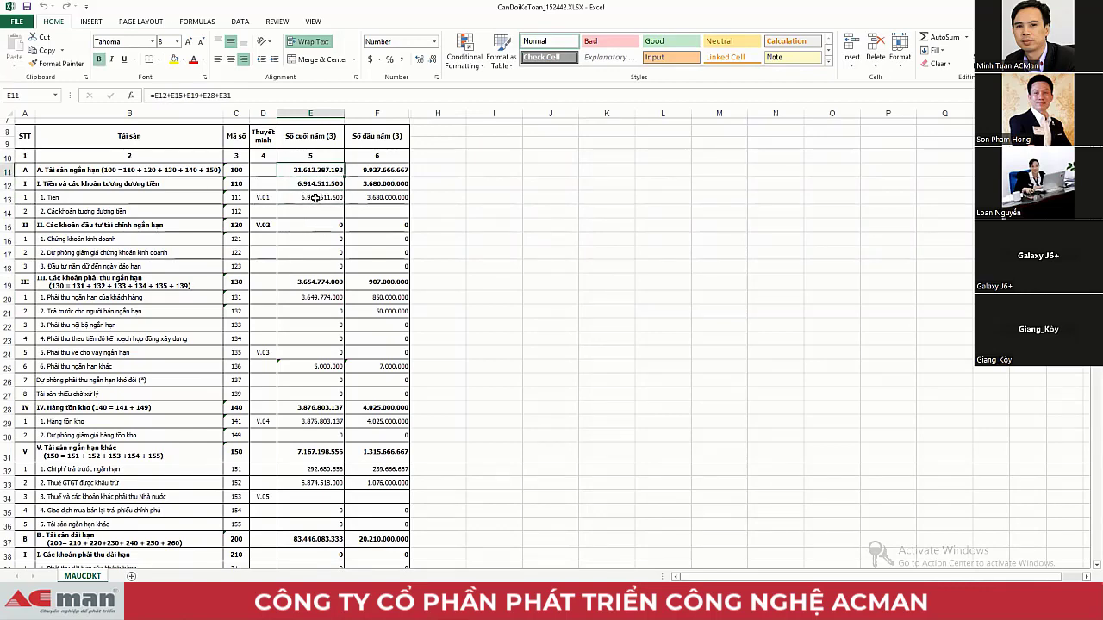
pyautogui.doubleClick(318, 199)
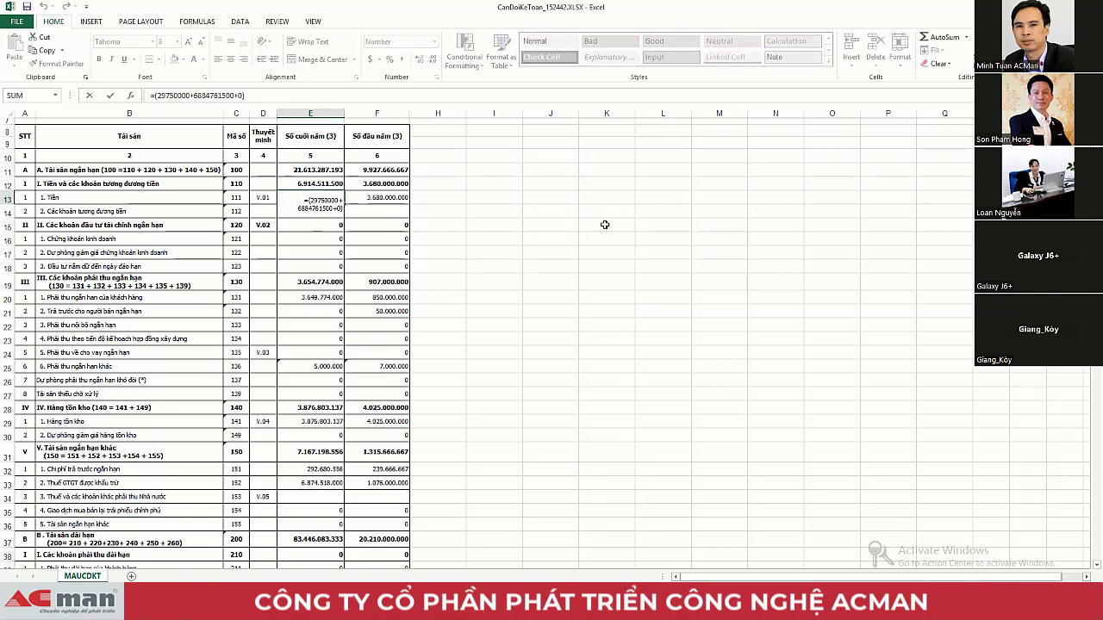
pyautogui.click(604, 224)
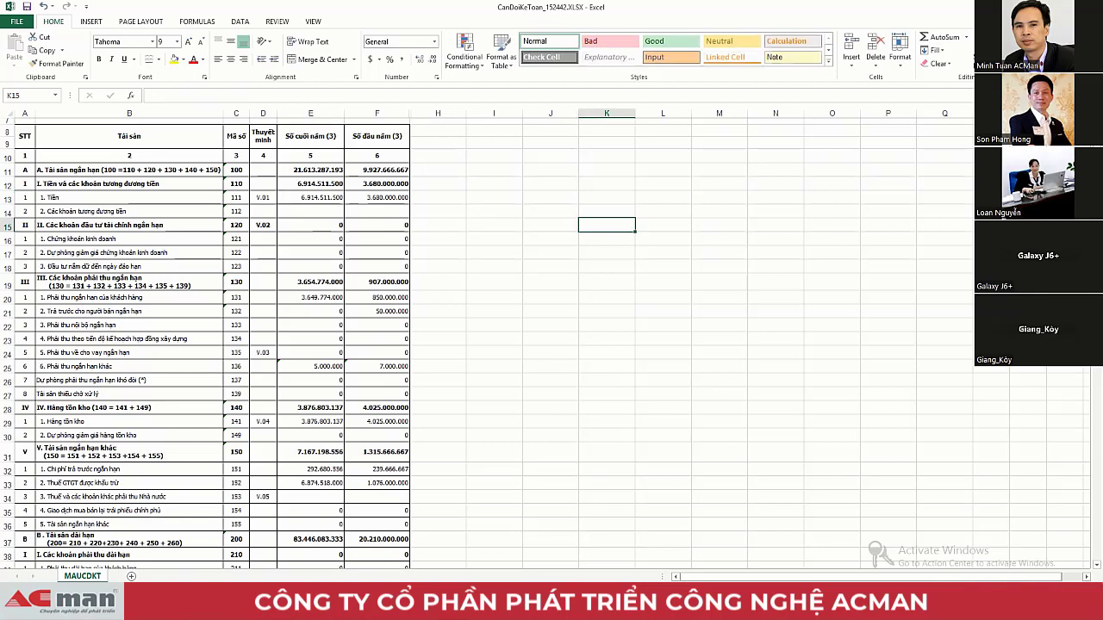
# Step: Switch to ACMan and close the trial balance report and its settings dialog
pyautogui.moveTo(319, 607)
pyautogui.click(401, 551)
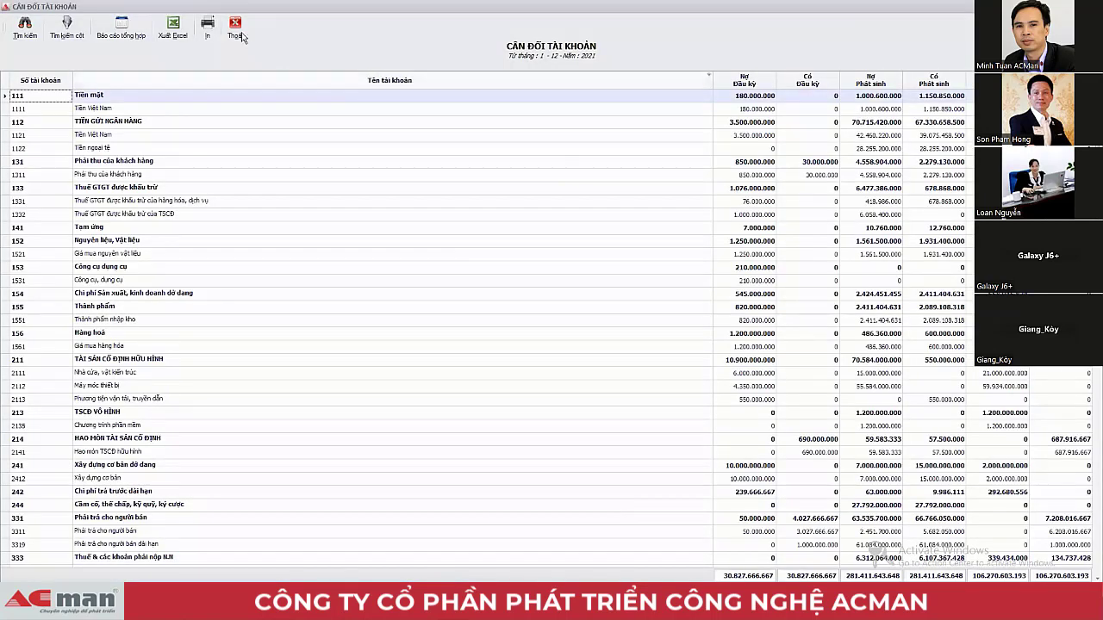
pyautogui.click(236, 34)
pyautogui.click(323, 552)
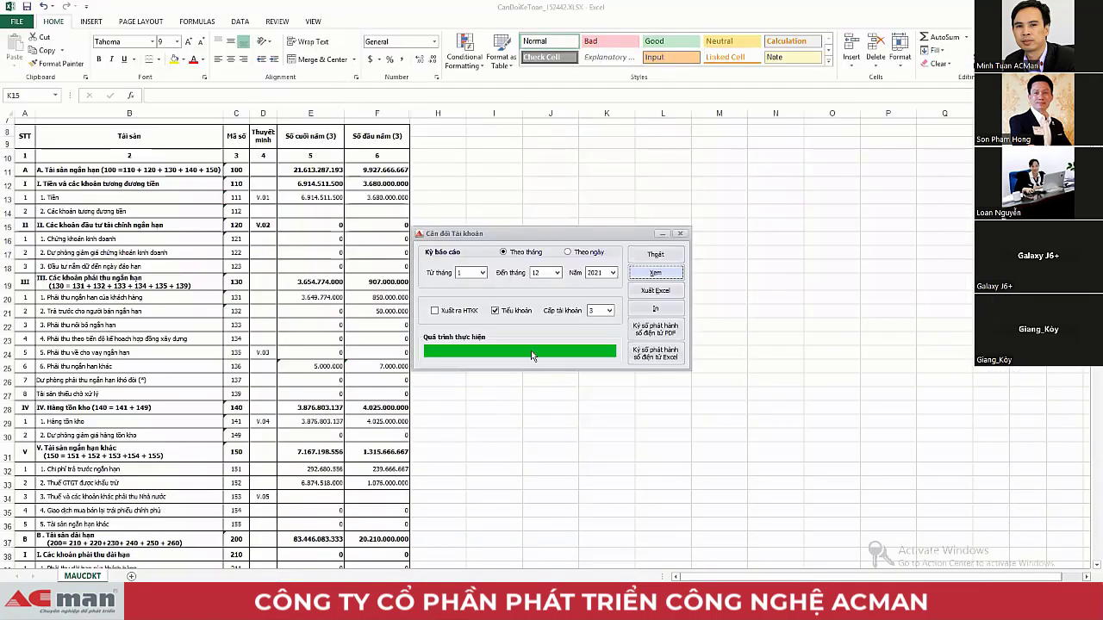
pyautogui.click(637, 255)
pyautogui.hotkey('alt', 'Tab')
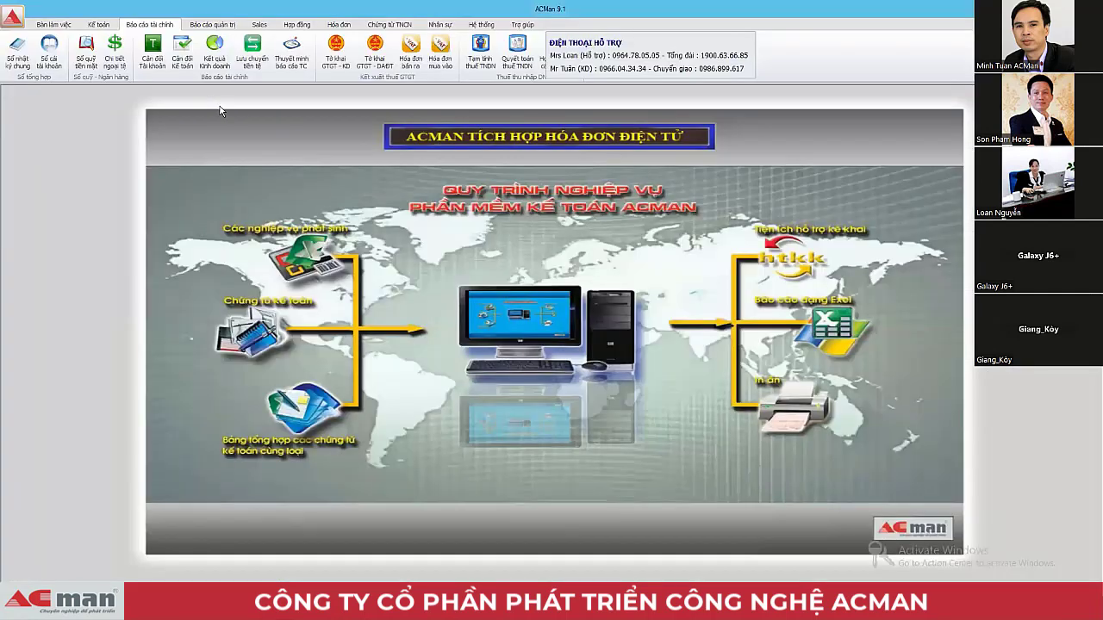
# Step: Open the balance sheet report's Excel template Cdkt_TT200.xlsx for editing
pyautogui.click(181, 52)
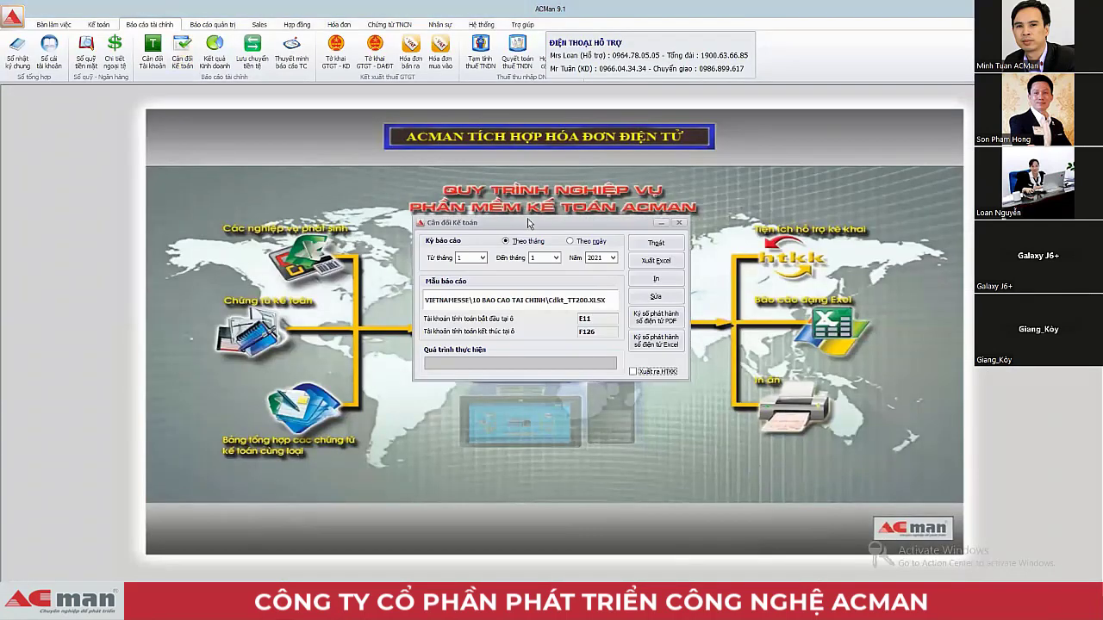
pyautogui.moveTo(528, 223); pyautogui.dragTo(518, 170)
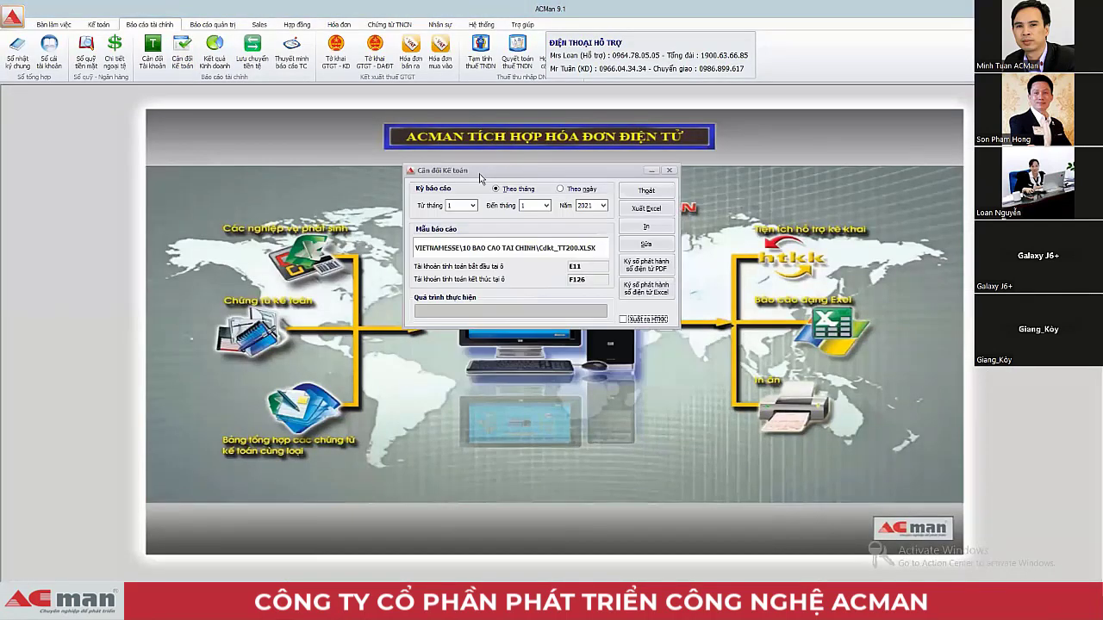
pyautogui.click(642, 247)
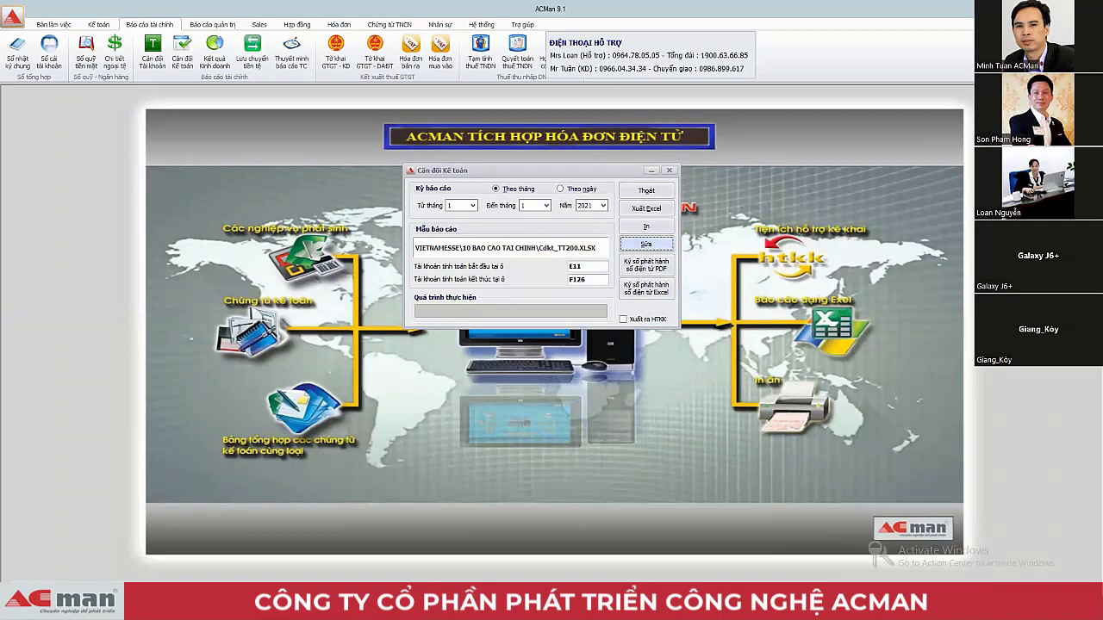
pyautogui.moveTo(453, 603)
pyautogui.click(581, 560)
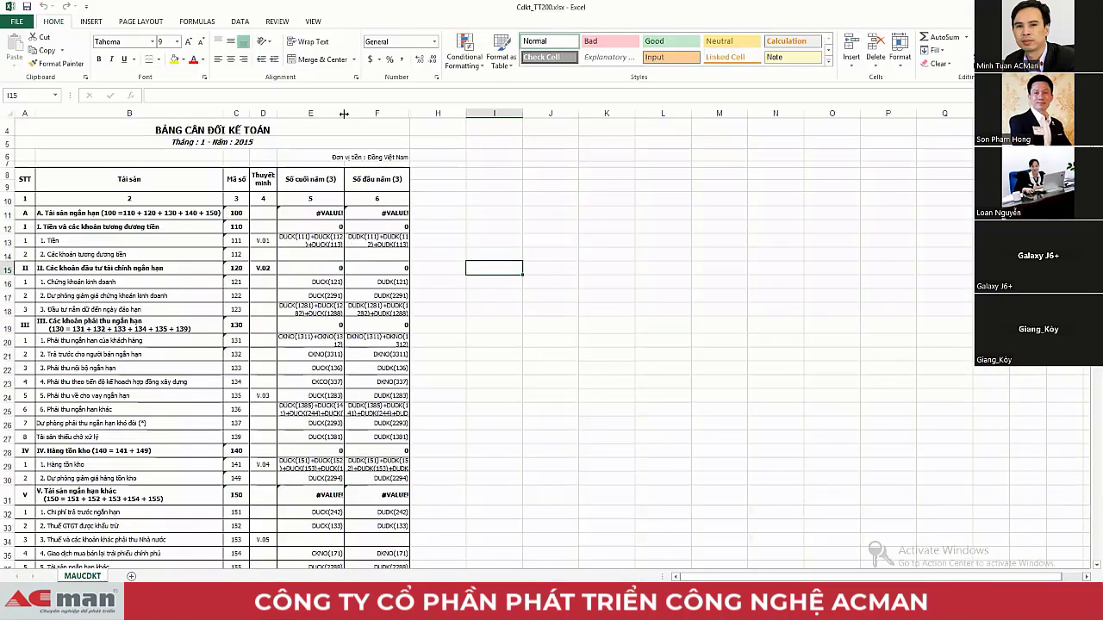
# Step: Widen column E and inspect the year-end formulas for cash (E13) and trading securities (E16)
pyautogui.moveTo(344, 113); pyautogui.dragTo(392, 113)
pyautogui.click(329, 241)
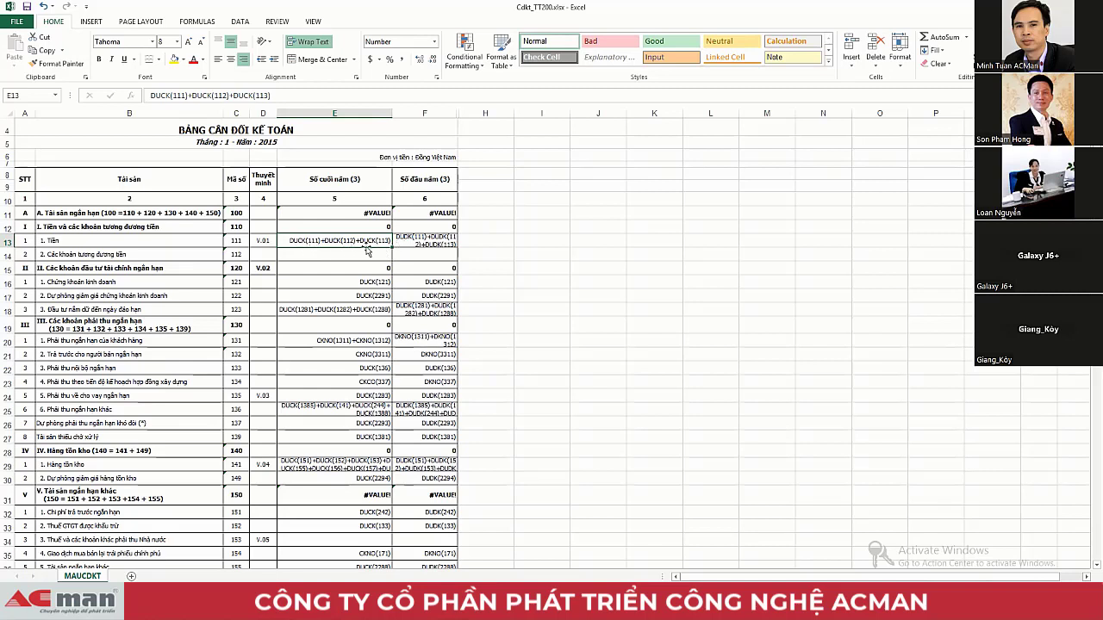
pyautogui.click(303, 256)
pyautogui.click(307, 243)
pyautogui.click(359, 281)
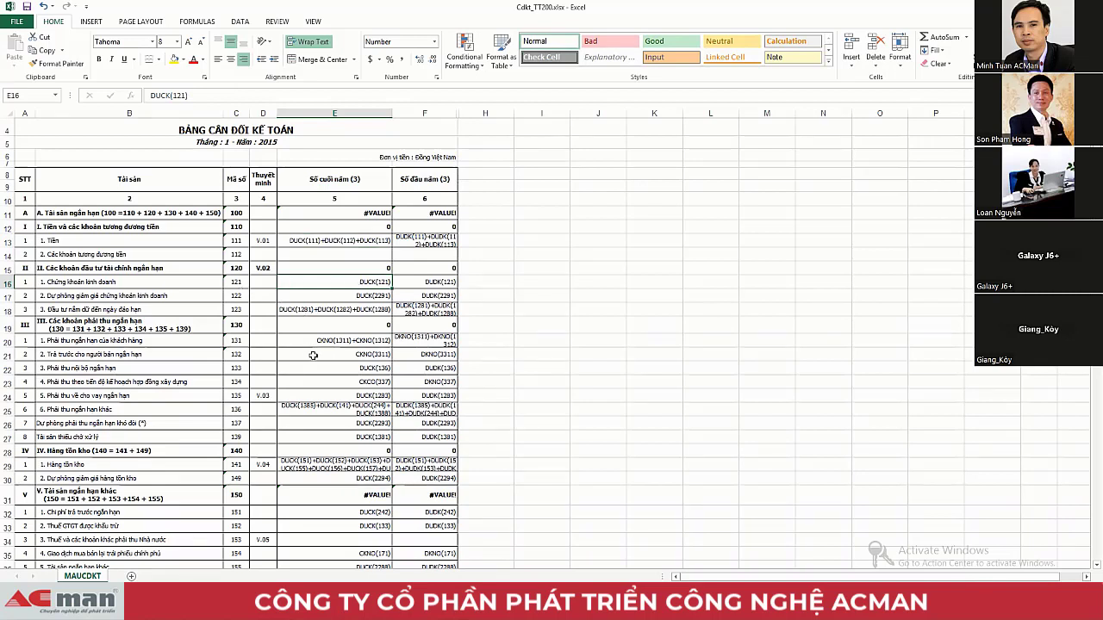
# Step: Examine the full year-end inventory formula in E29, covering accounts 151 to 157
pyautogui.click(314, 465)
pyautogui.moveTo(442, 95); pyautogui.dragTo(148, 95)
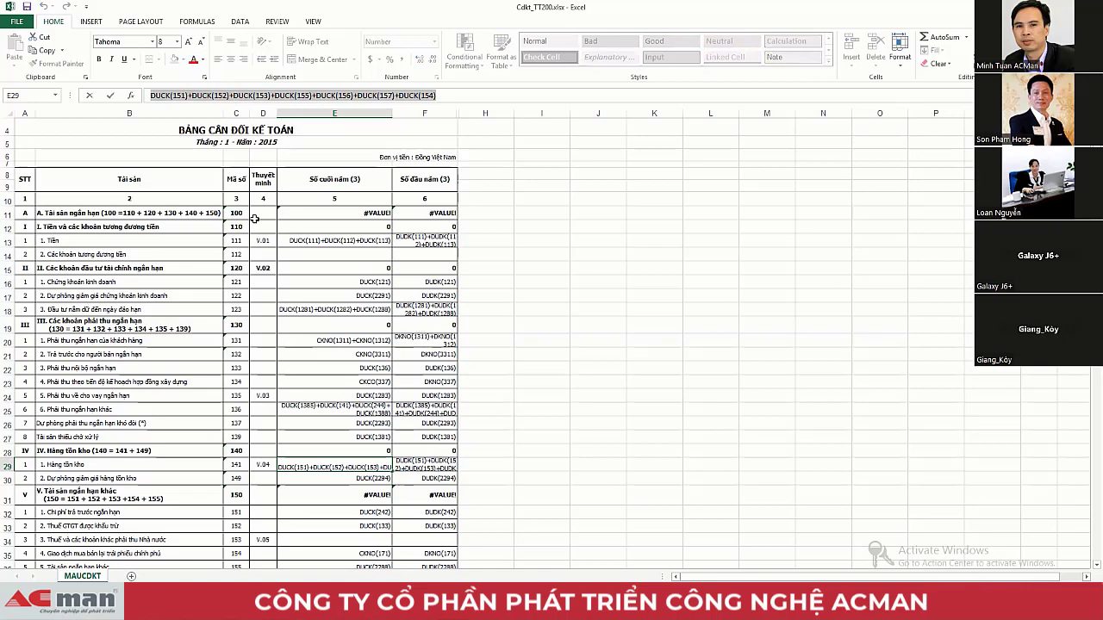
pyautogui.click(443, 96)
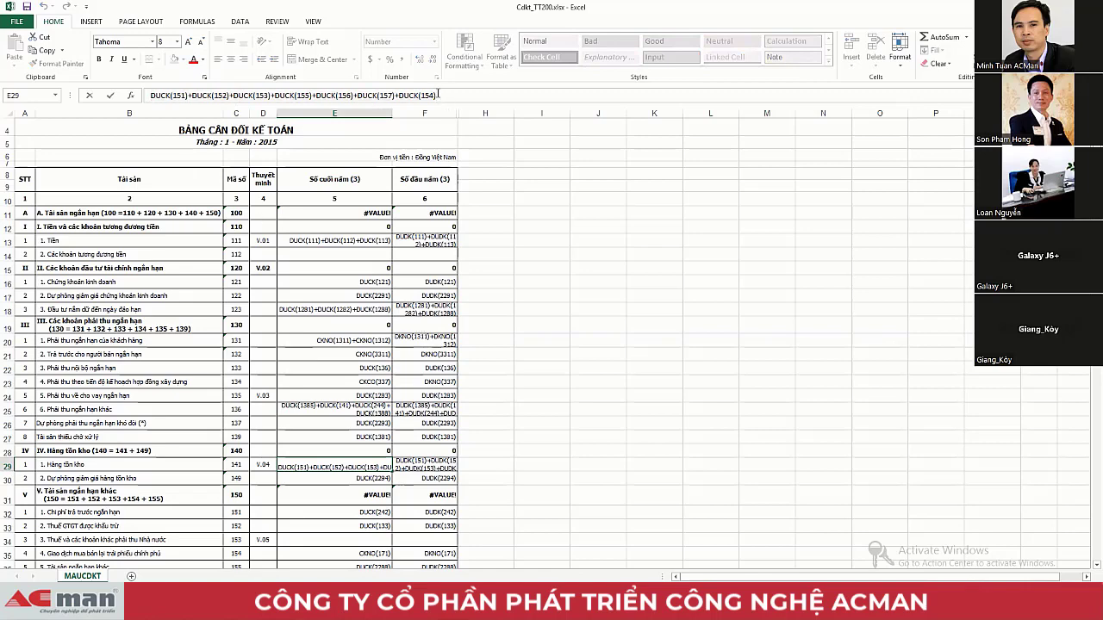
pyautogui.moveTo(439, 94); pyautogui.dragTo(154, 97)
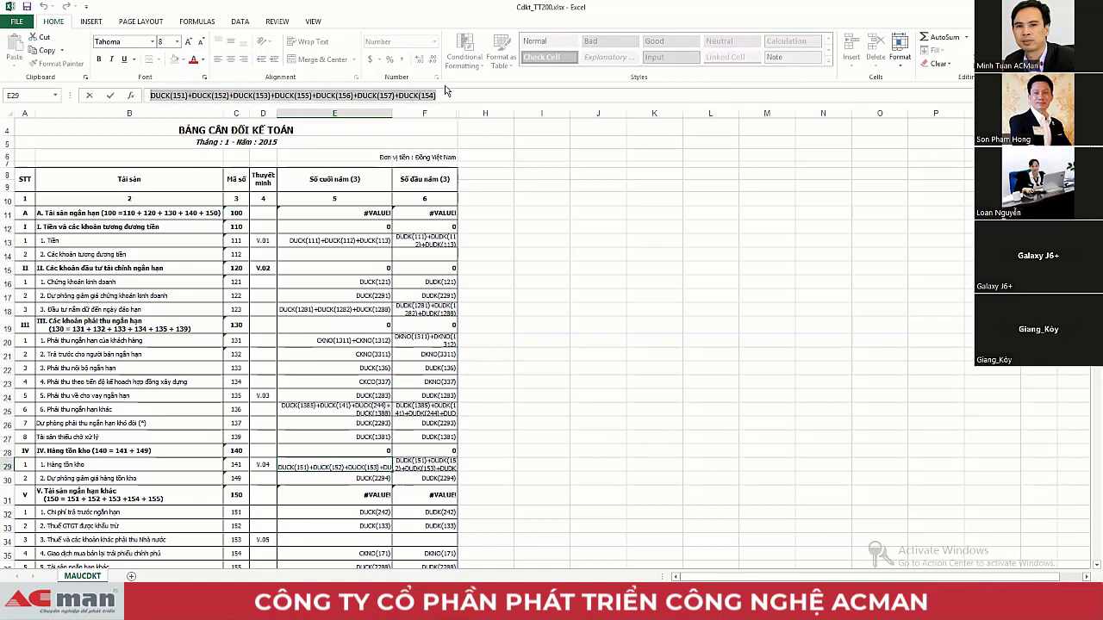
pyautogui.click(445, 96)
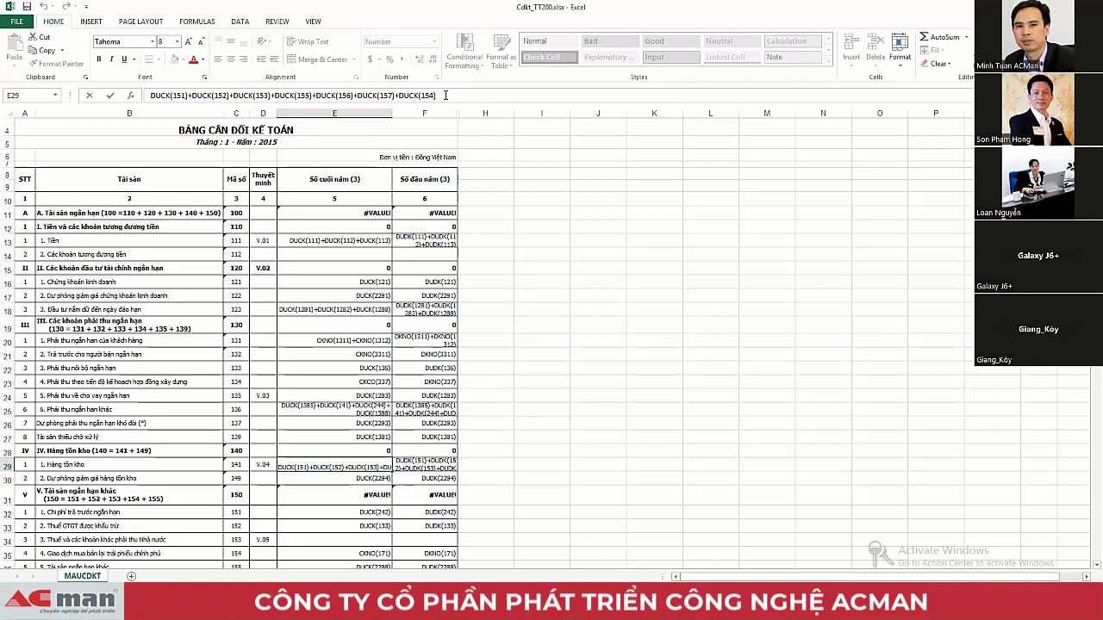
# Step: Append the term +DCCK(158) to the year-end inventory formula in E29
pyautogui.click(445, 95)
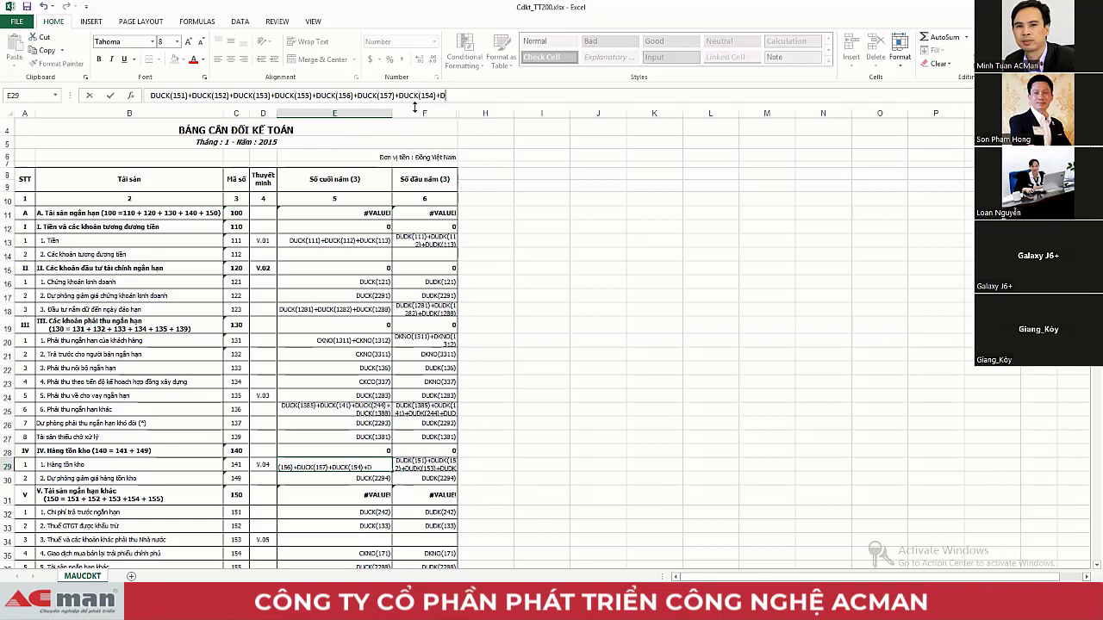
pyautogui.write('+DCK')
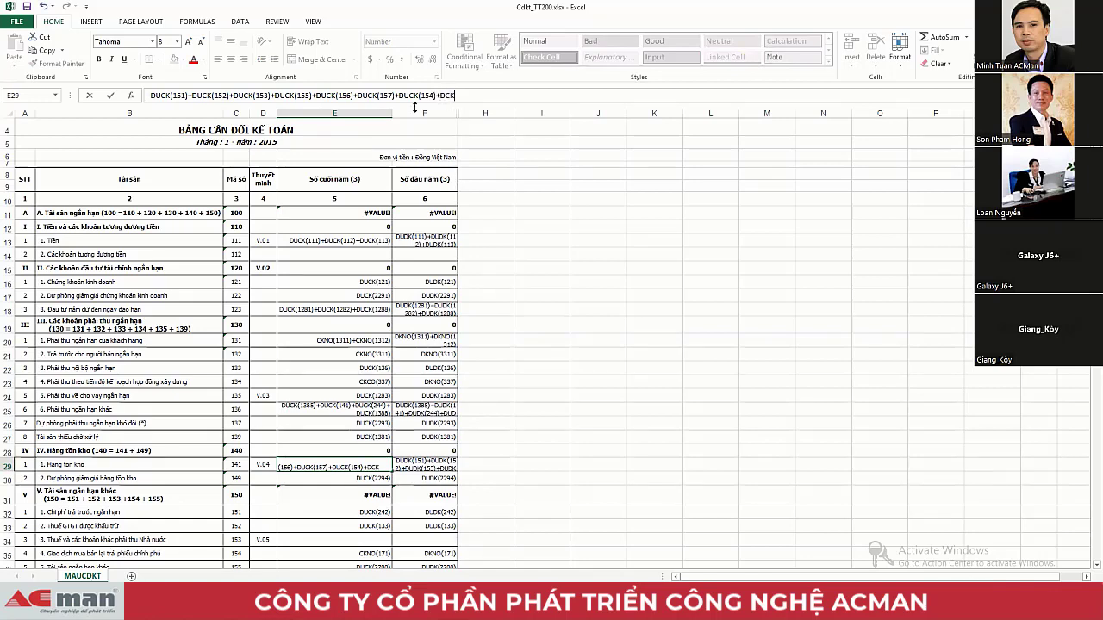
pyautogui.write('(158')
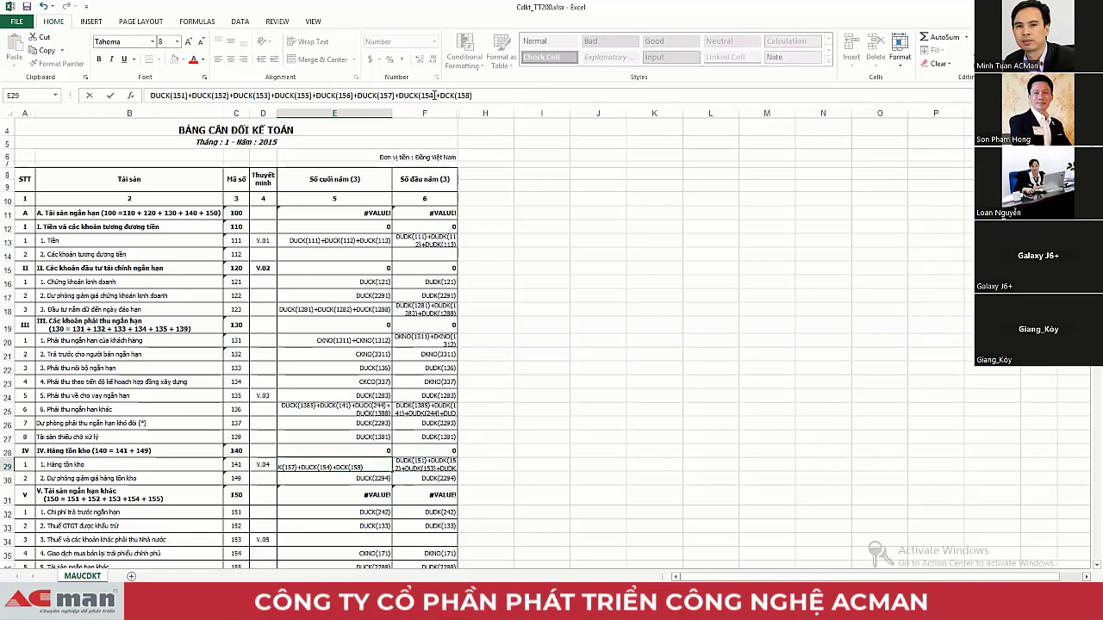
pyautogui.hotkey('ctrl', 'shift', 'Left')
pyautogui.hotkey('ctrl', 'shift', 'Left')
pyautogui.hotkey('ctrl', 'shift', 'Left')
pyautogui.hotkey('ctrl', 'shift', 'Left')
pyautogui.hotkey('ctrl', 'shift', 'Left')
pyautogui.hotkey('ctrl', 'shift', 'Left')
pyautogui.hotkey('ctrl', 'shift', 'Left')
pyautogui.hotkey('ctrl', 'shift', 'Left')
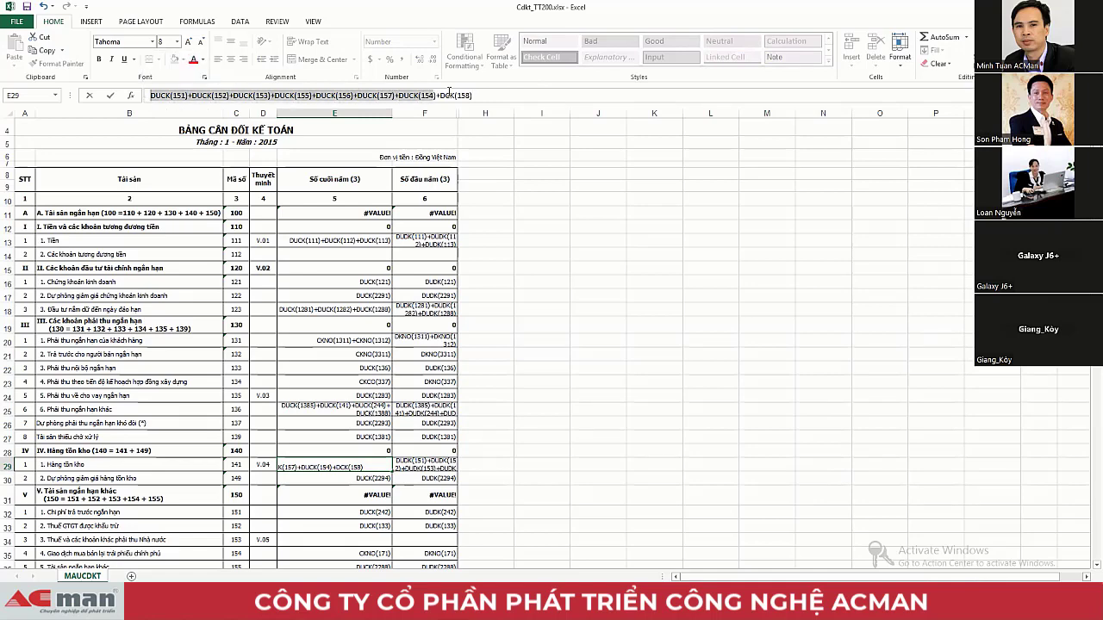
pyautogui.click(480, 95)
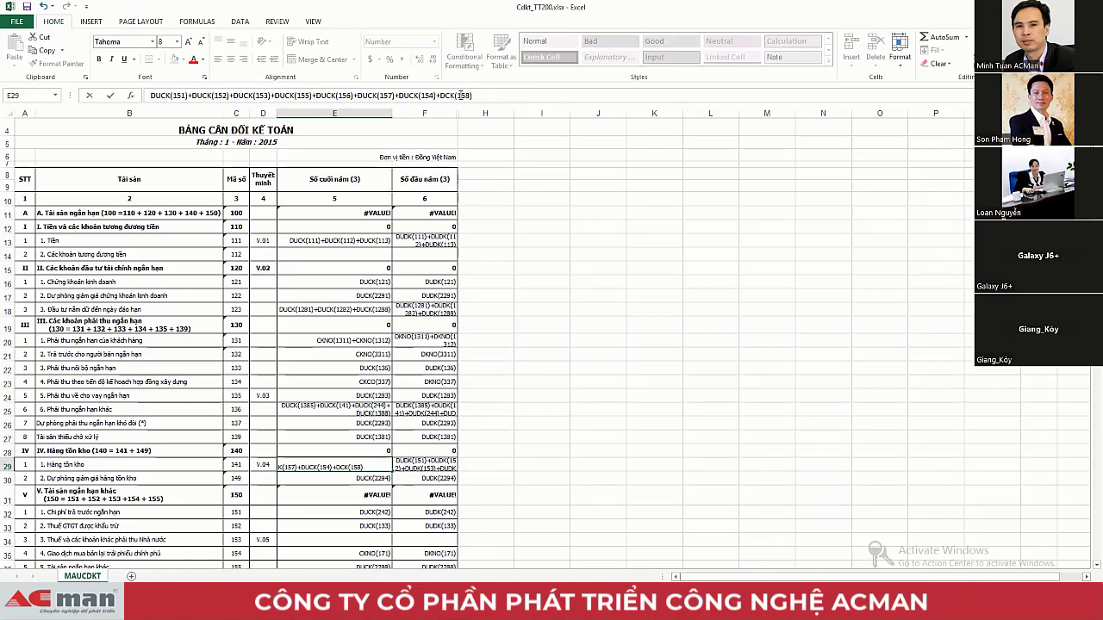
pyautogui.write('C')
pyautogui.hotkey('ctrl', 'Return')
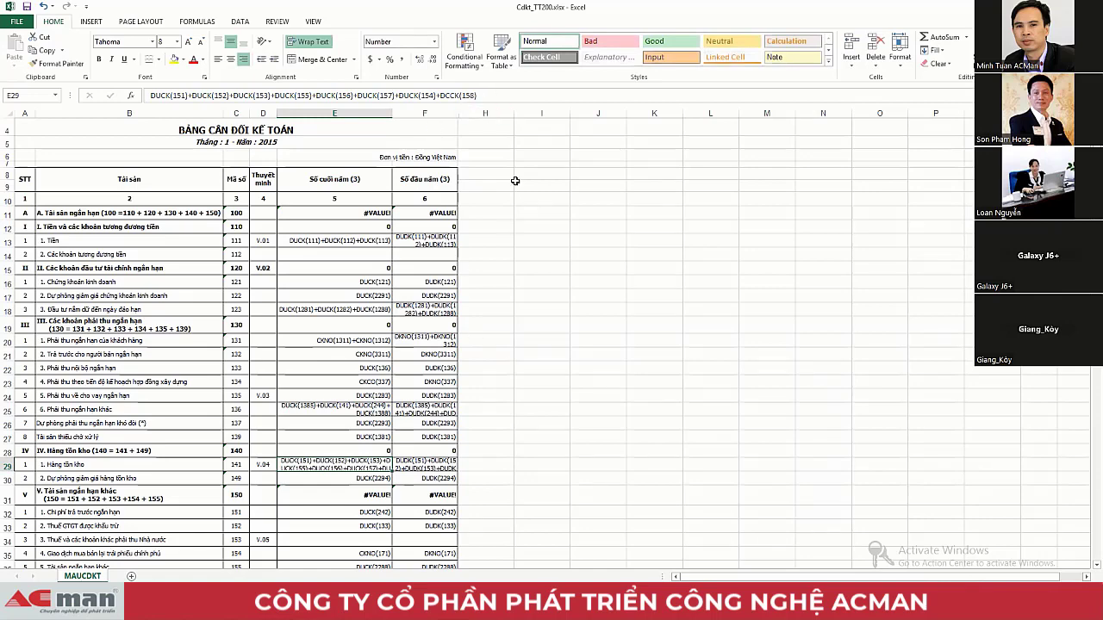
# Step: Review the account 158 term in E29 and the year-end formulas in E39, E40 and E35
pyautogui.click(477, 95)
pyautogui.moveTo(477, 95); pyautogui.dragTo(463, 95)
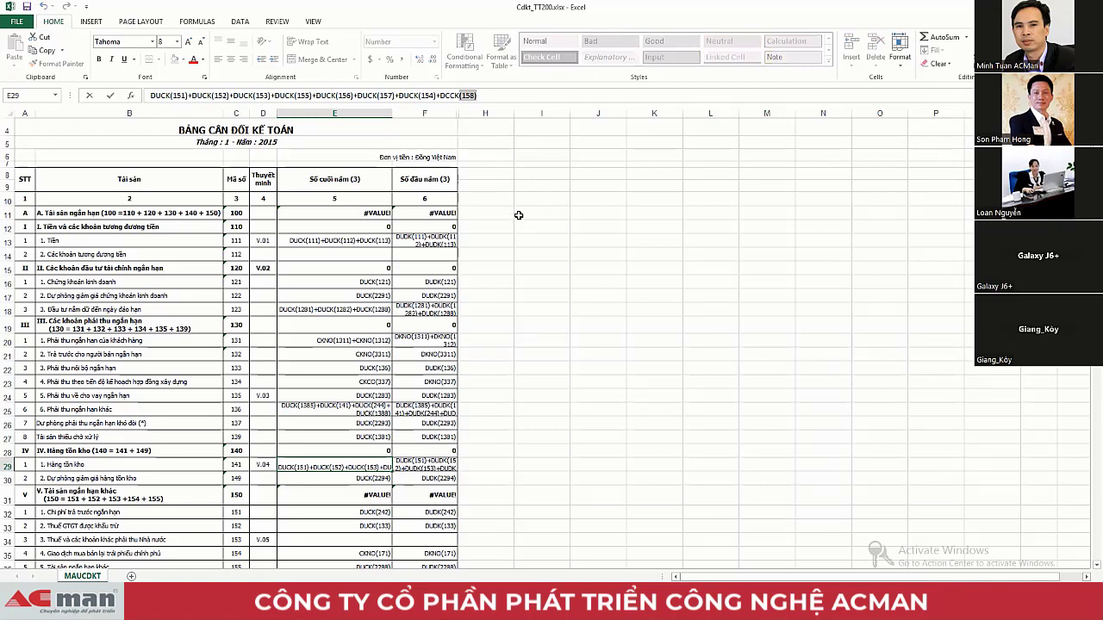
pyautogui.press('Escape')
pyautogui.click(463, 264)
pyautogui.scroll(-6, 357, 404)
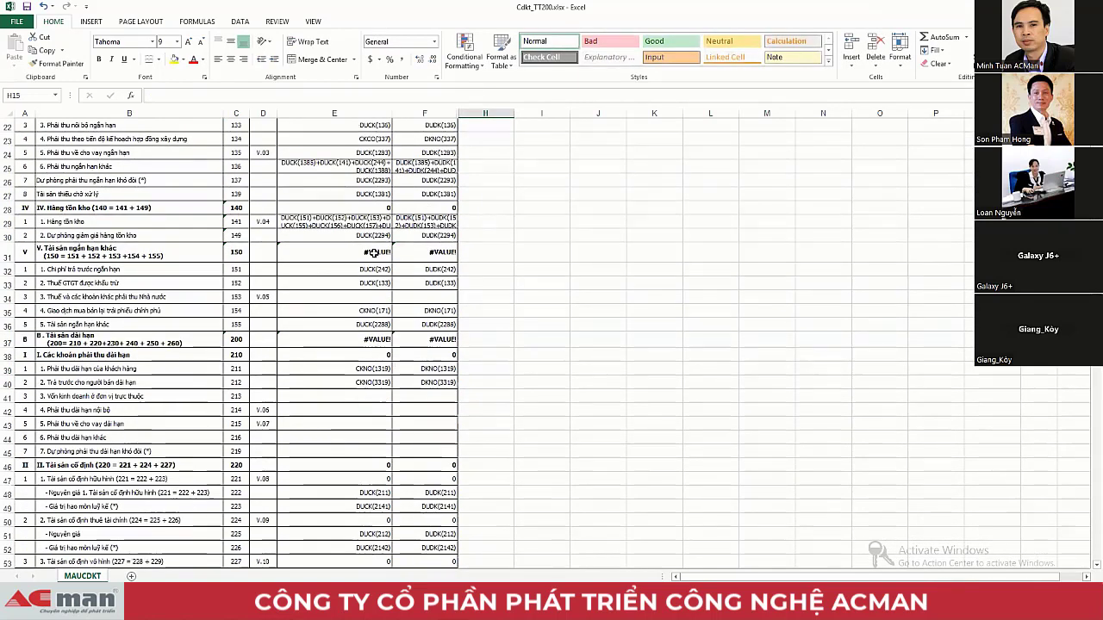
pyautogui.click(344, 222)
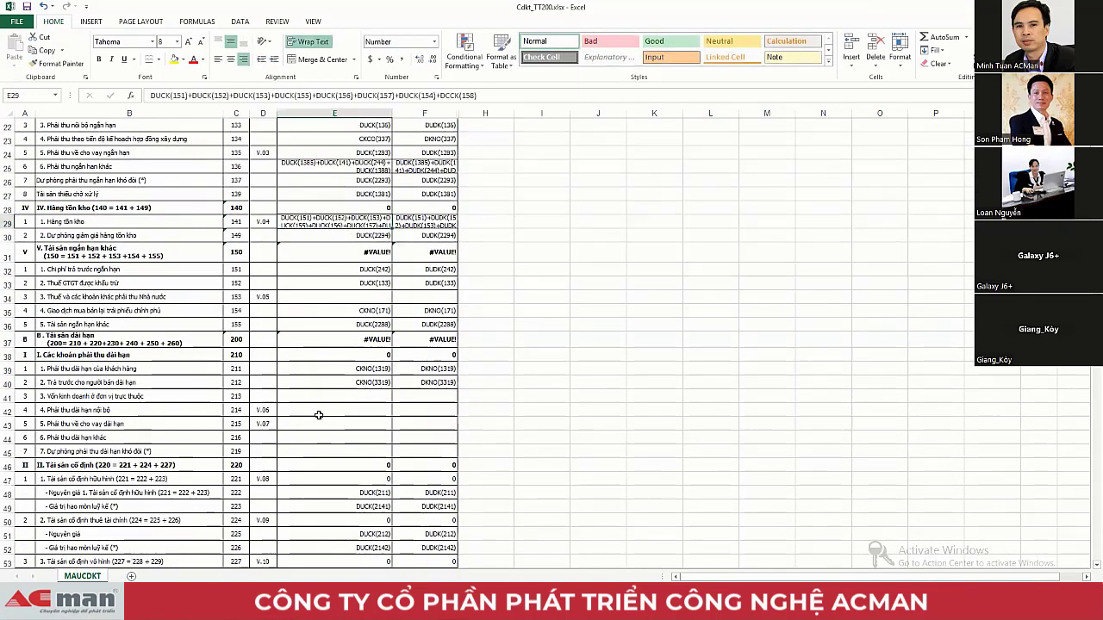
pyautogui.click(369, 370)
pyautogui.click(366, 382)
pyautogui.click(366, 310)
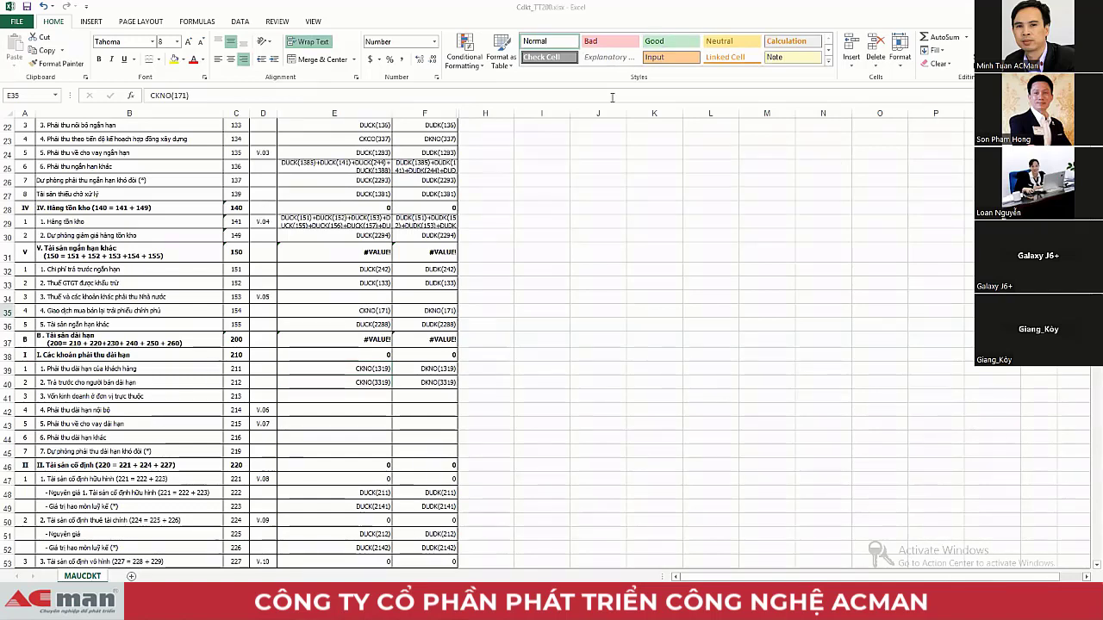
# Step: Switch to ACMan and close the balance sheet report dialog
pyautogui.hotkey('alt', 'Tab')
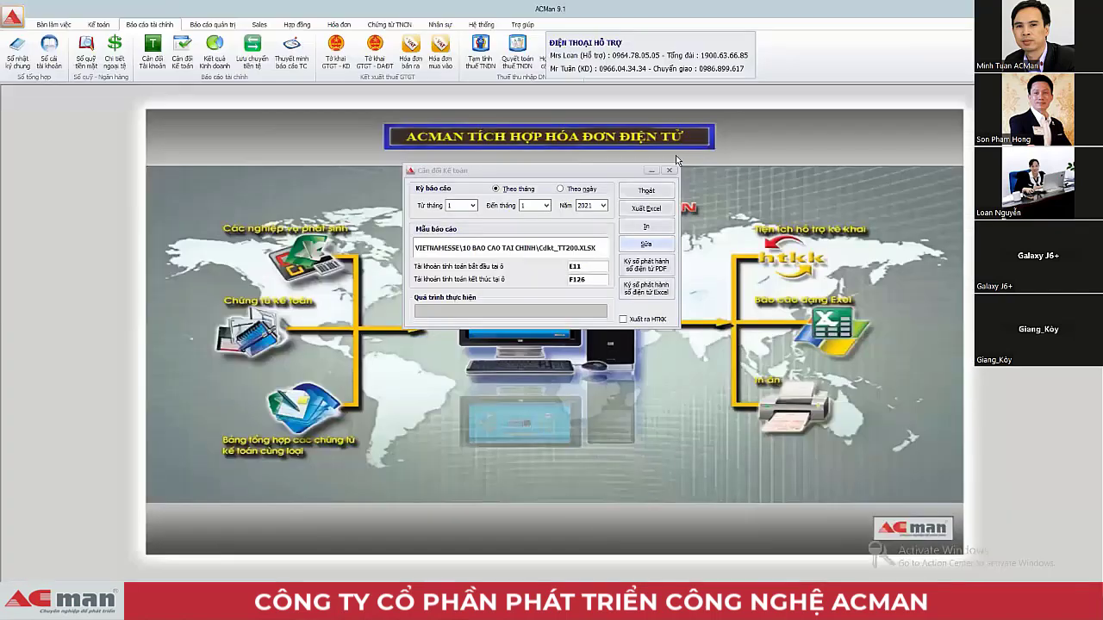
pyautogui.click(644, 191)
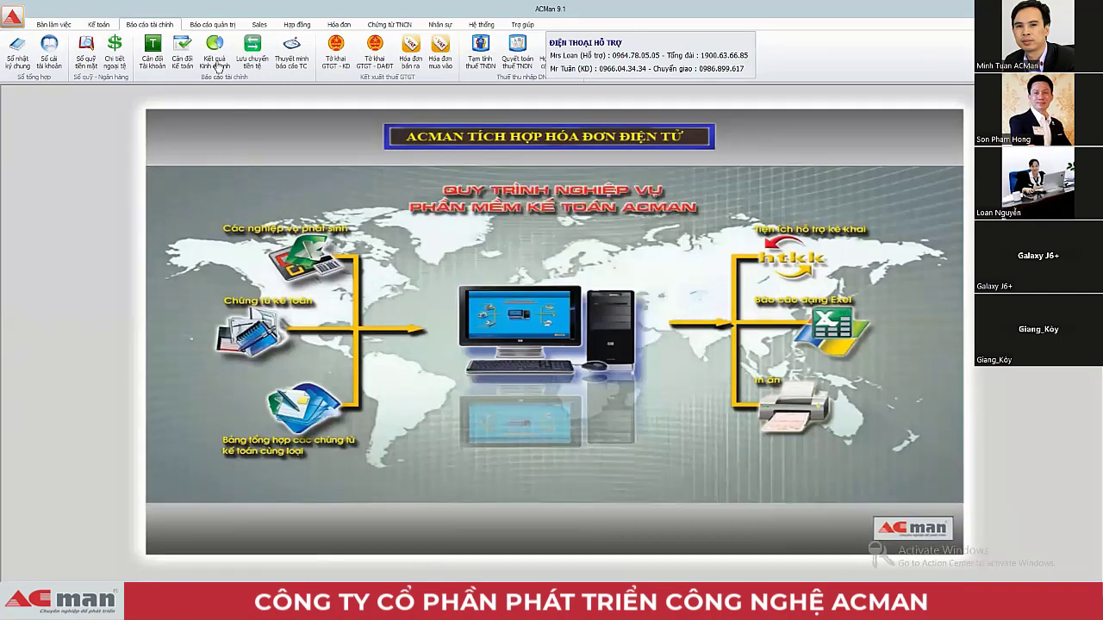
pyautogui.hotkey('alt', 'Tab')
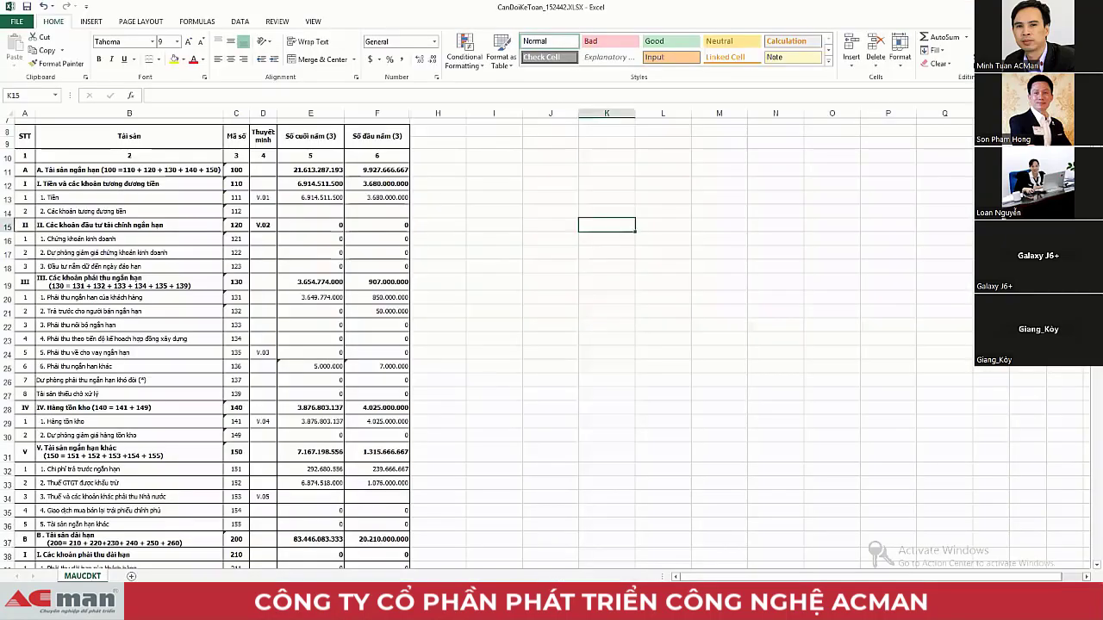
pyautogui.hotkey('alt', 'Tab')
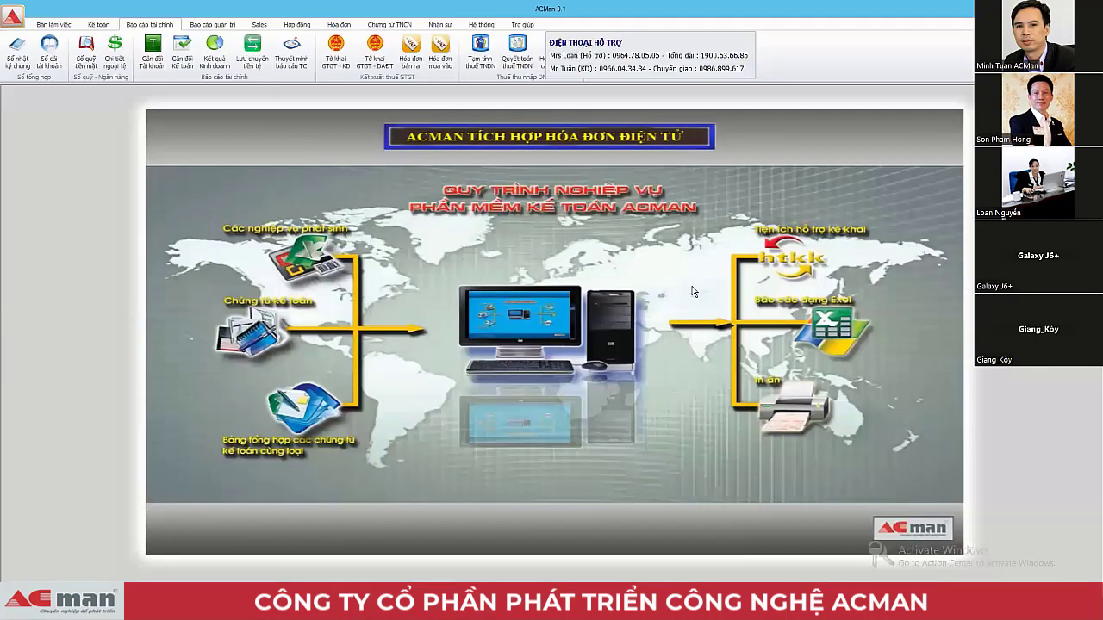
# Step: Export the business results report for months 1 to 12 of 2021 to Excel and bring up the exported workbook
pyautogui.click(556, 257)
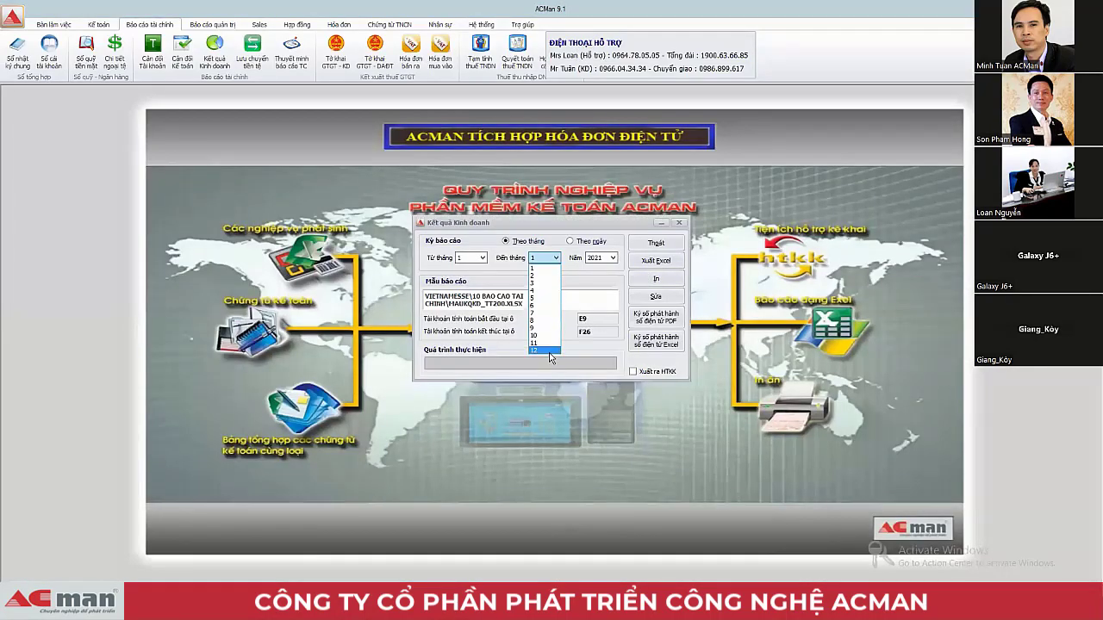
pyautogui.click(548, 353)
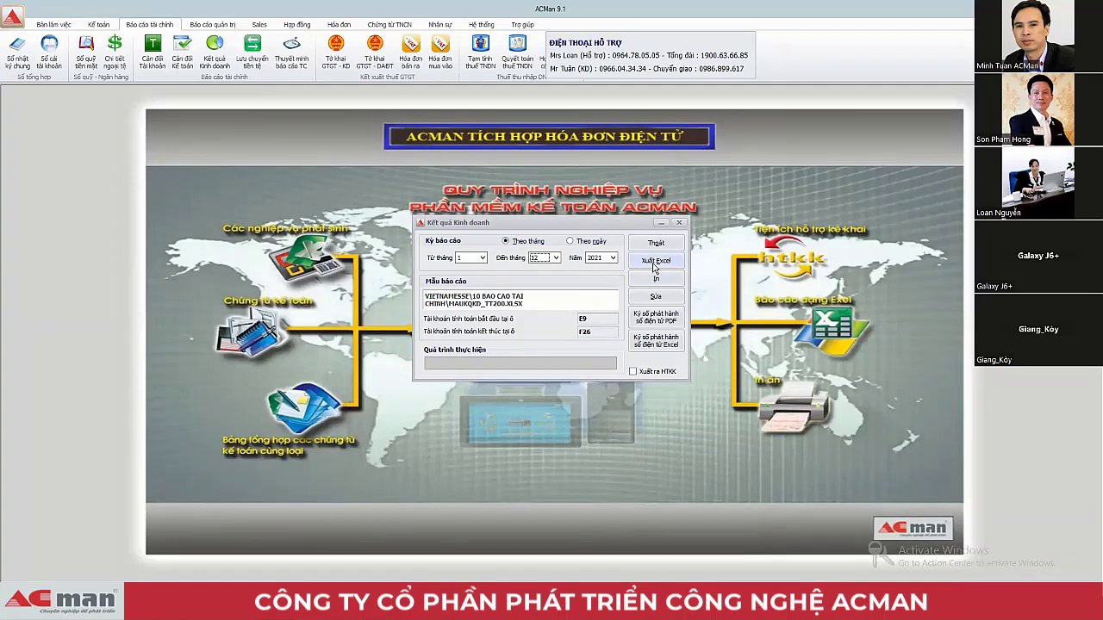
pyautogui.click(654, 266)
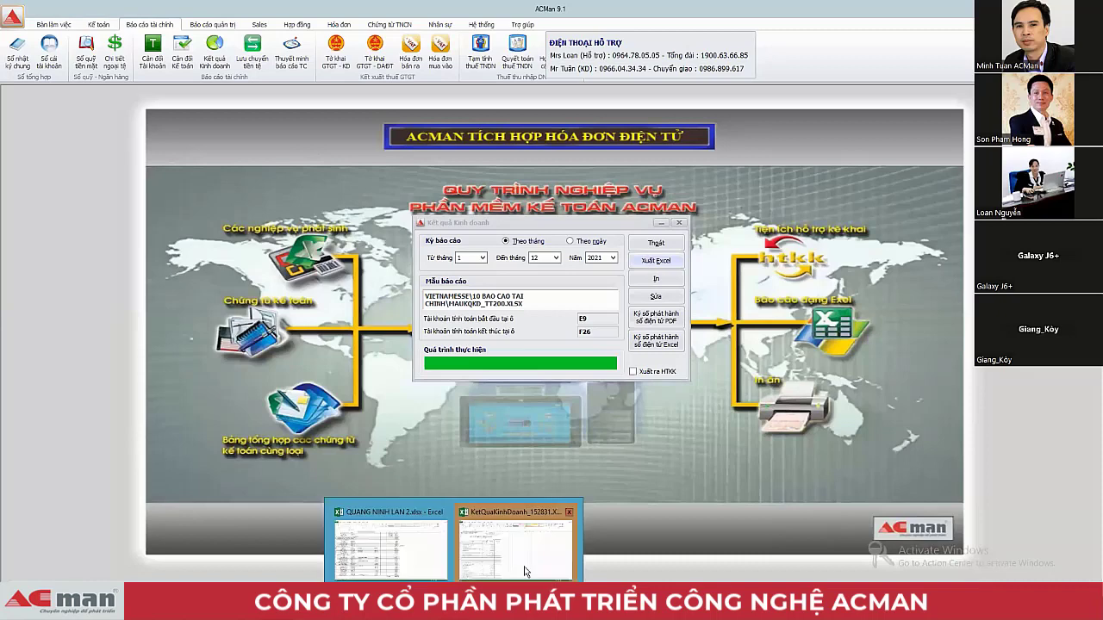
pyautogui.click(517, 522)
# Step: Inspect the current-year formulas for sales revenue (E9) and revenue deductions (E10) in the exported income statement
pyautogui.click(312, 243)
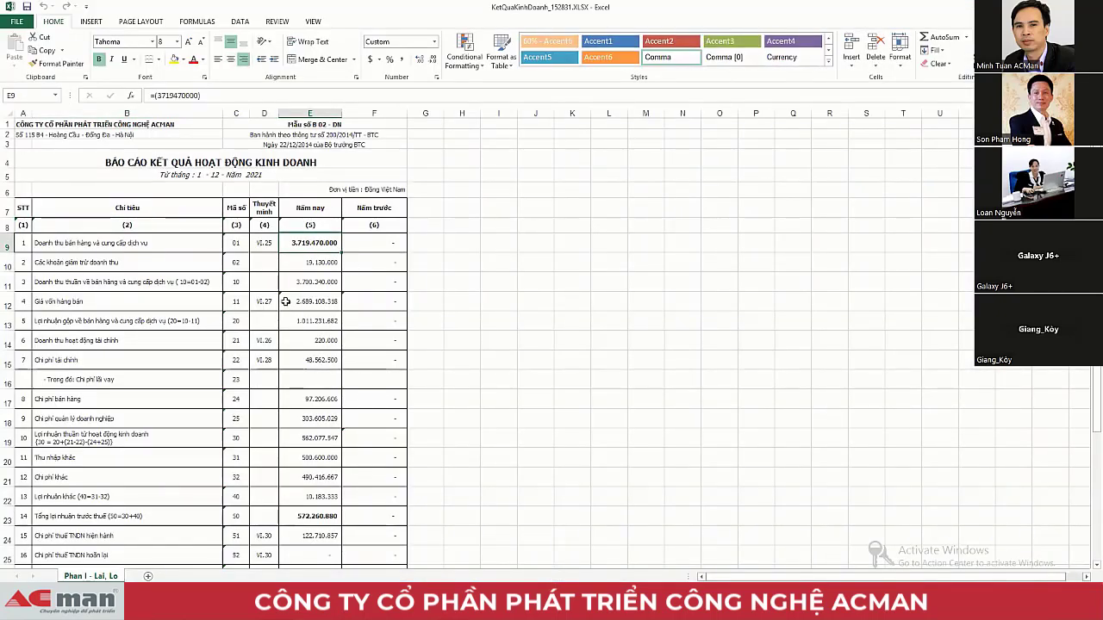
pyautogui.doubleClick(310, 263)
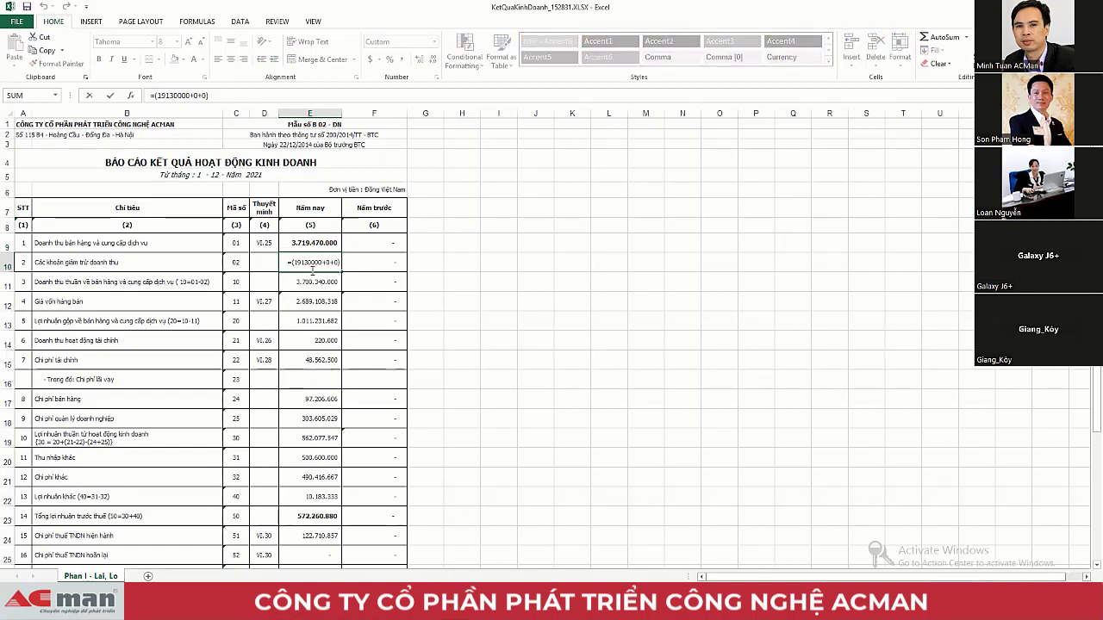
pyautogui.write('=')
pyautogui.click(408, 301)
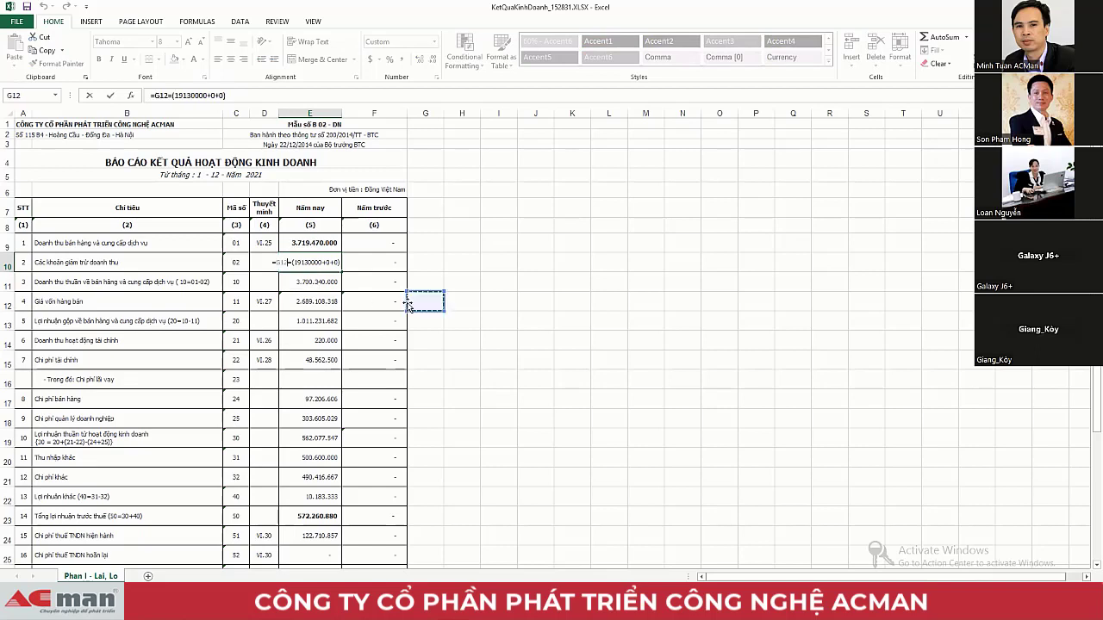
pyautogui.press('Escape')
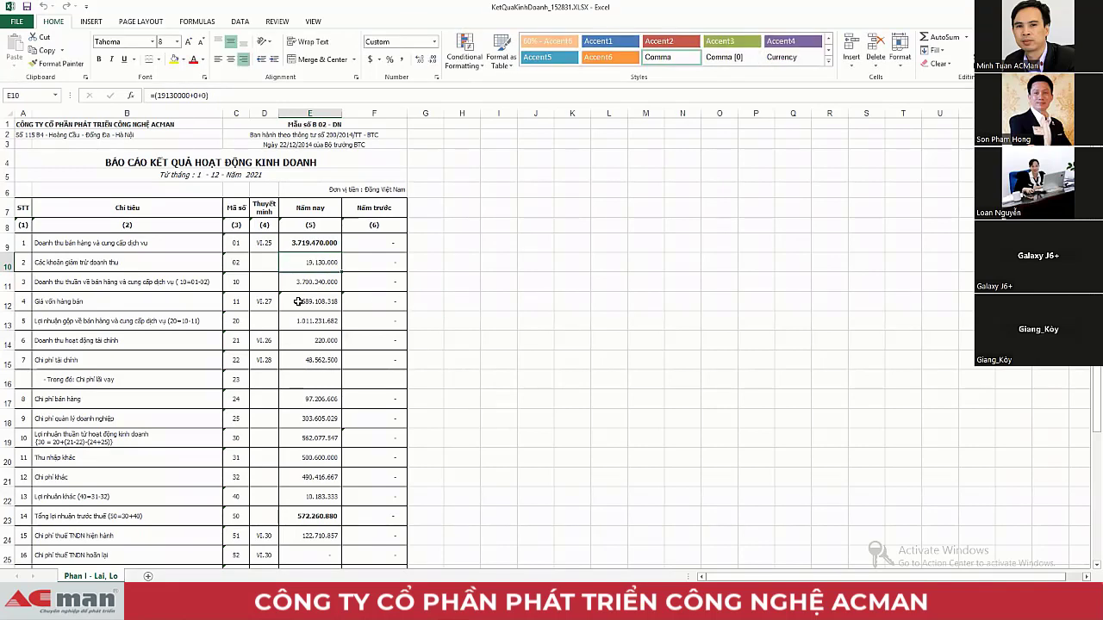
pyautogui.doubleClick(294, 261)
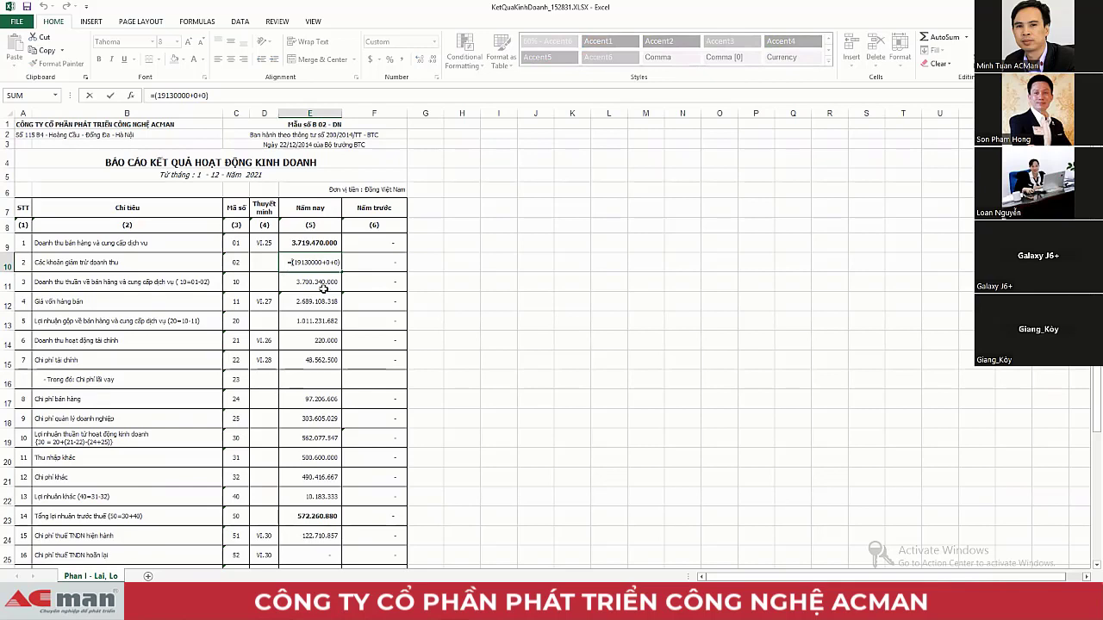
pyautogui.click(308, 282)
pyautogui.press('Escape')
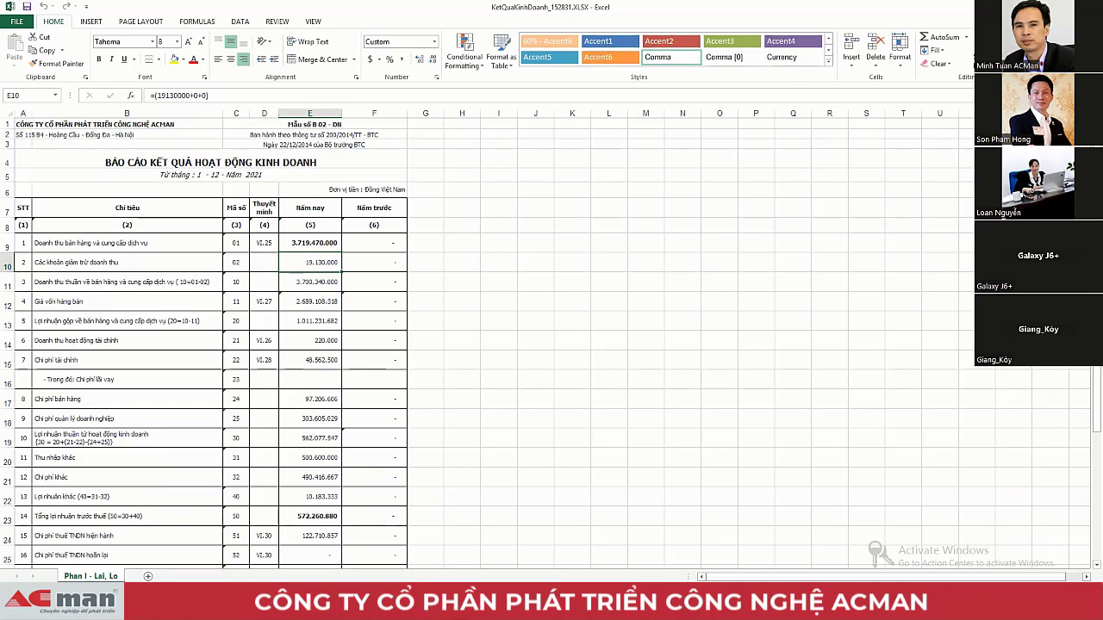
# Step: Open the income statement template MAUKQKD_TT200.XLSX for editing from ACMan and examine the revenue deductions formula in E10
pyautogui.hotkey('alt', 'Tab')
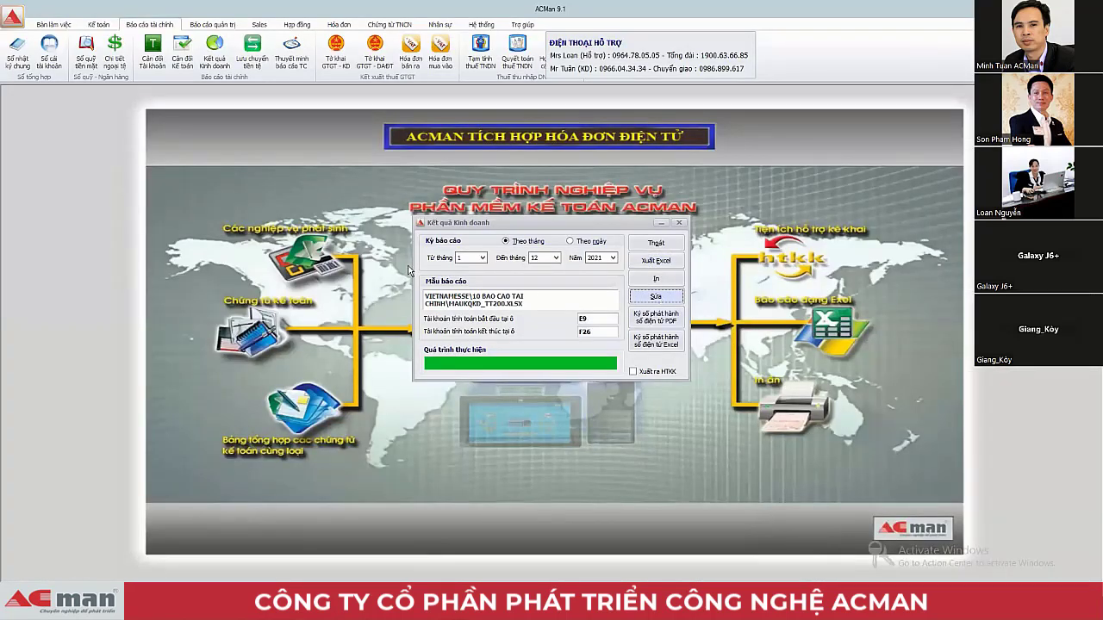
pyautogui.hotkey('alt', 'Tab')
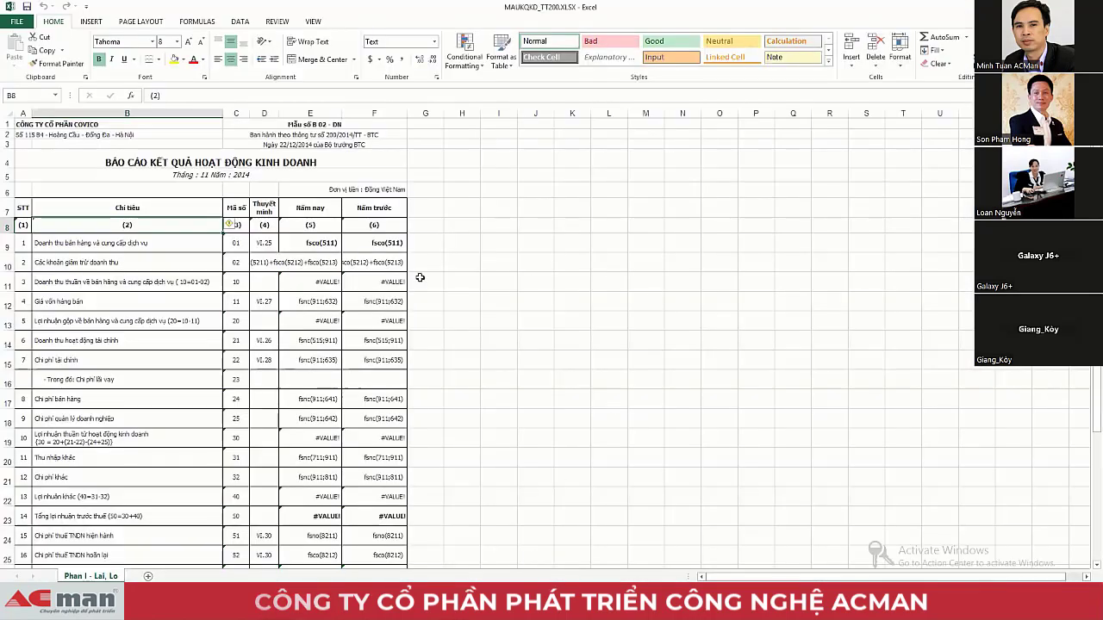
pyautogui.moveTo(152, 96); pyautogui.dragTo(281, 95)
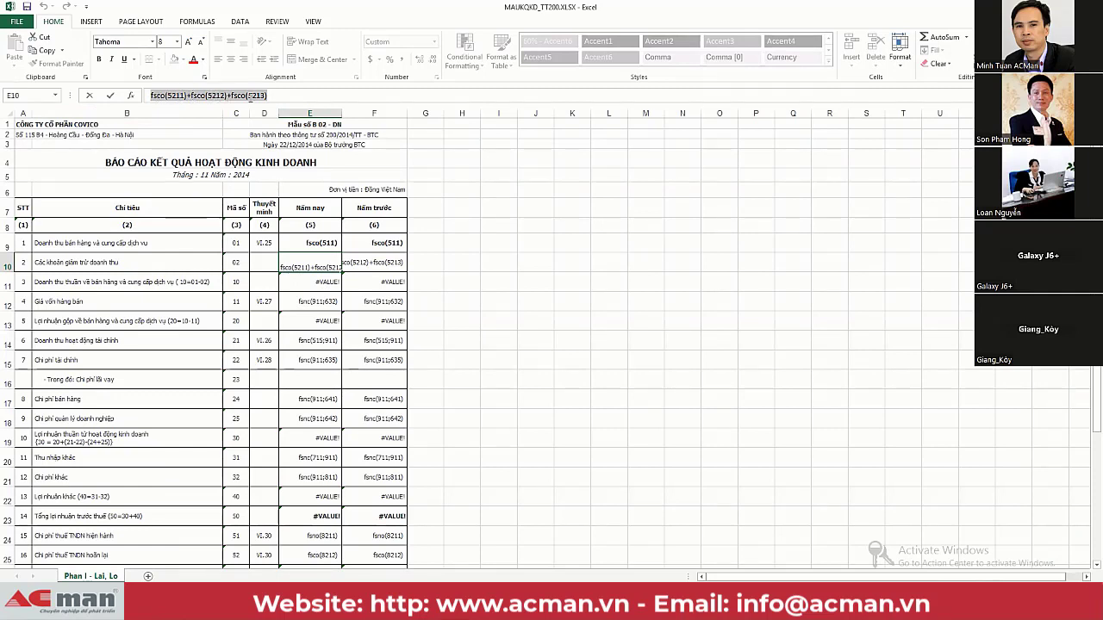
pyautogui.click(274, 97)
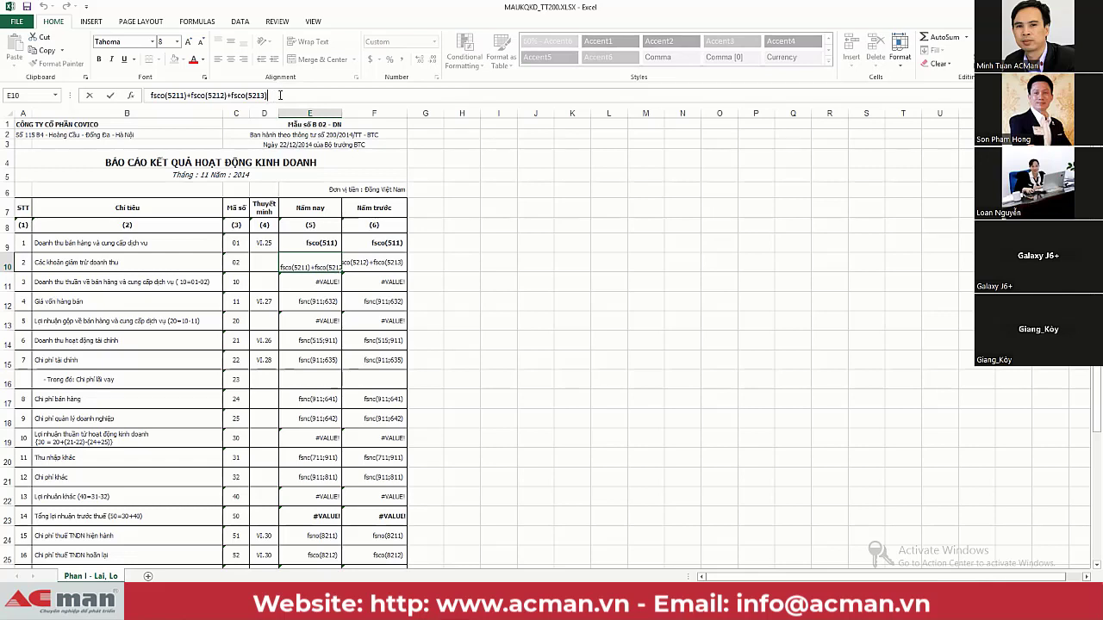
# Step: Append +fsco(5214) to the revenue deductions formula in E10 of the income statement template and close the workbook
pyautogui.click(278, 96)
pyautogui.write('+fsco51')
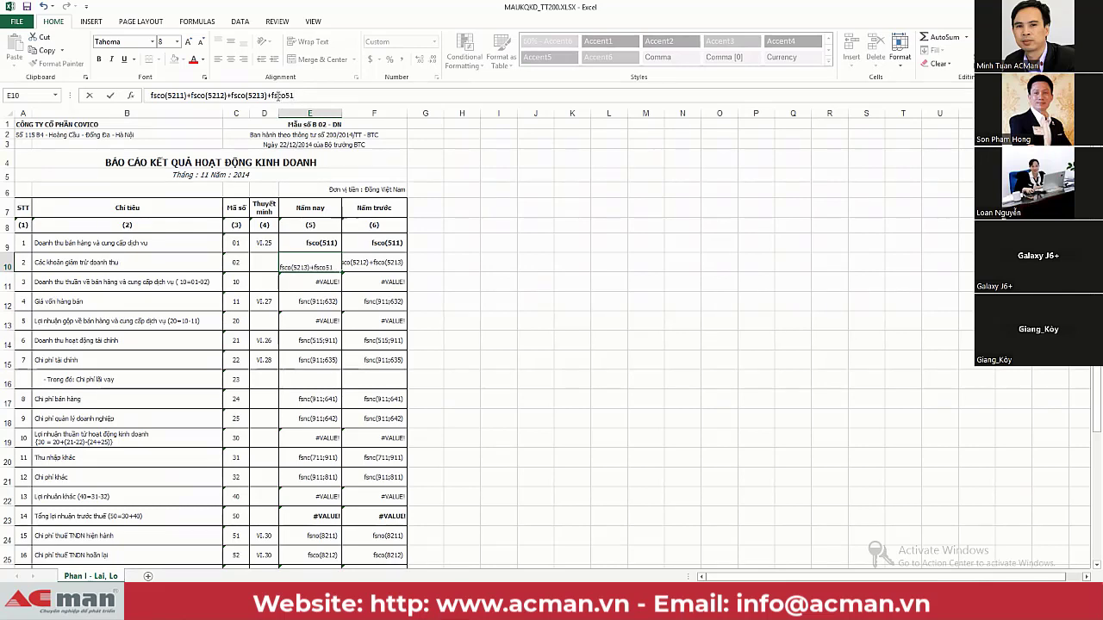
pyautogui.write('4)')
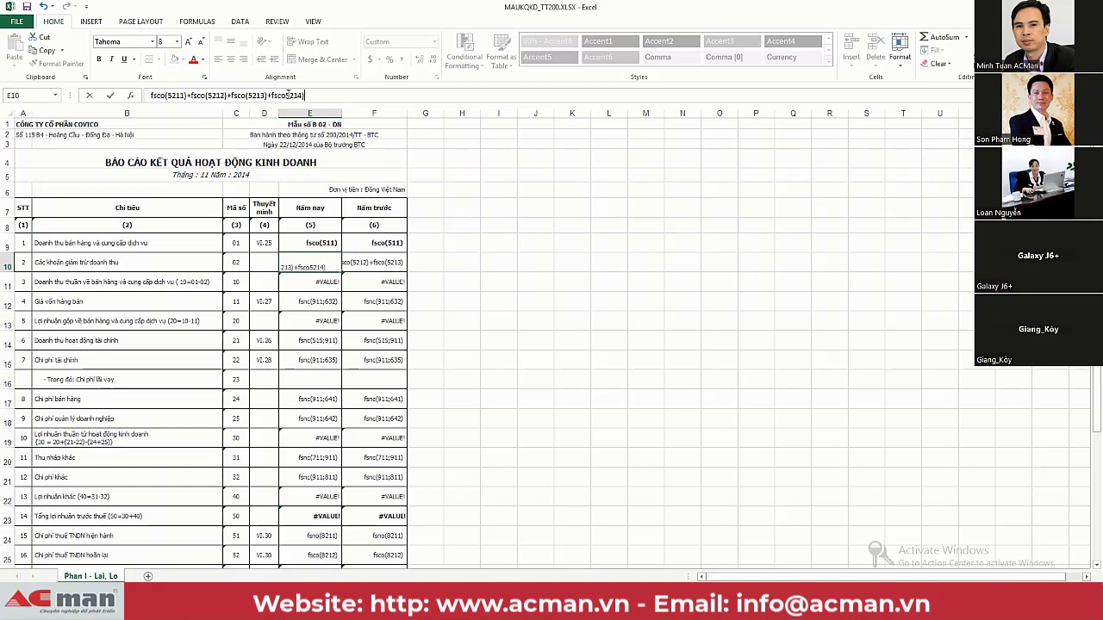
pyautogui.write('(')
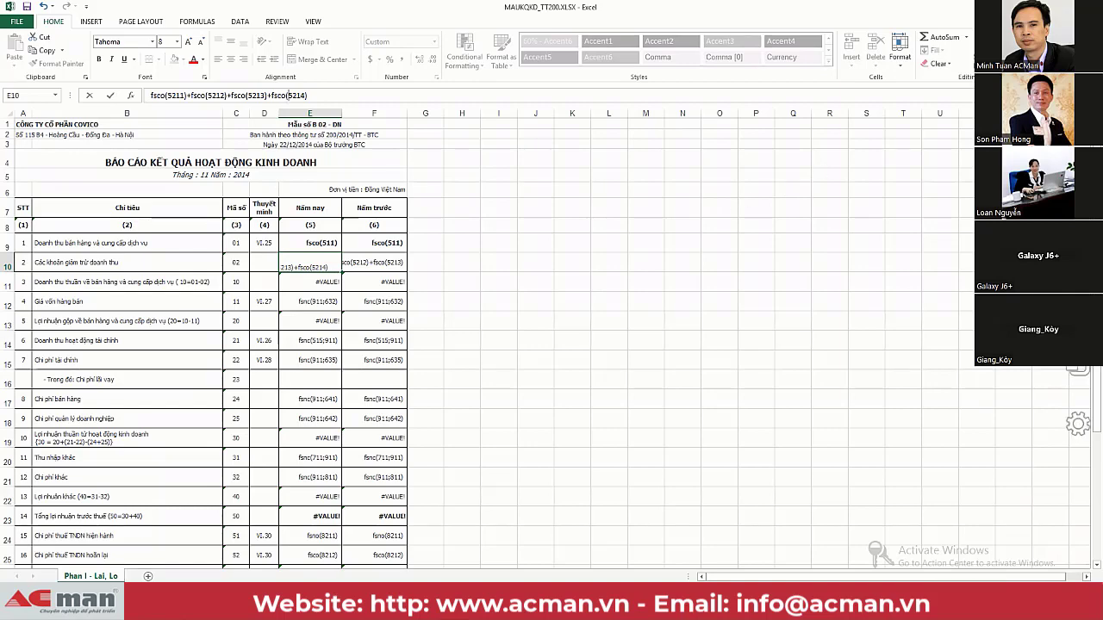
pyautogui.hotkey('alt', 'F4')
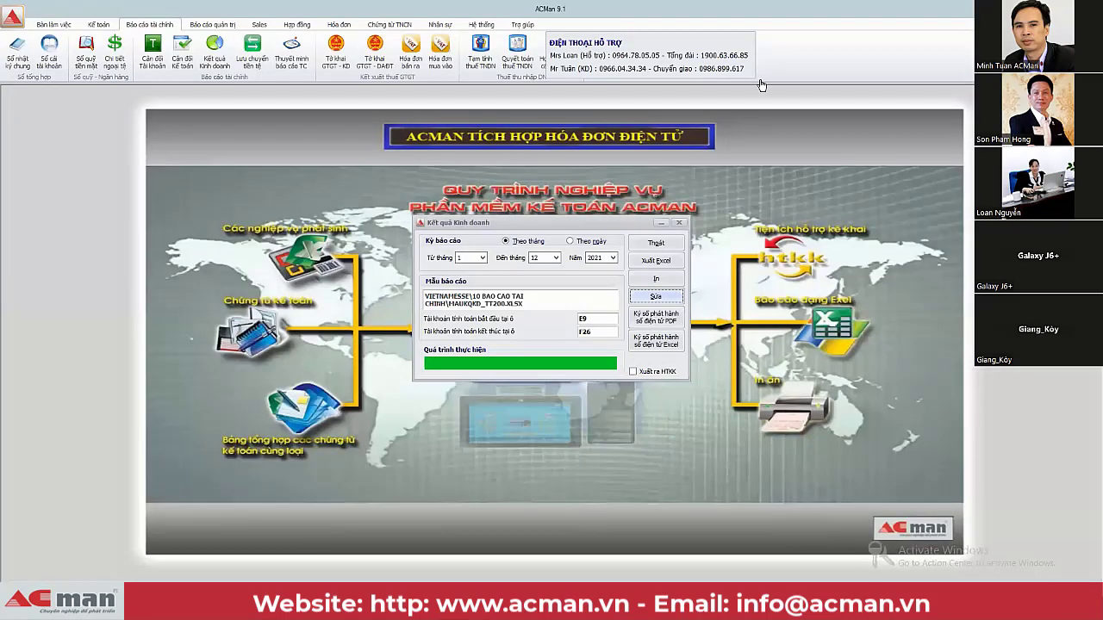
# Step: Close the business results report dialog, and view the cash flow report (Lưu chuyển tiền tệ) dialog before dismissing it
pyautogui.moveTo(580, 229); pyautogui.dragTo(491, 183)
pyautogui.click(572, 200)
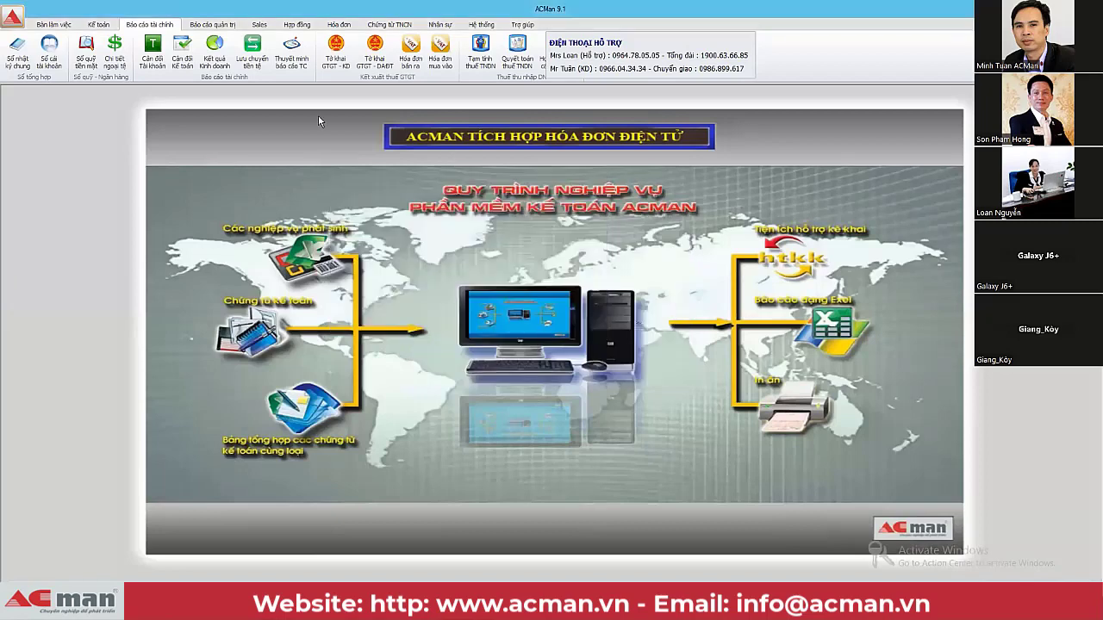
pyautogui.click(253, 69)
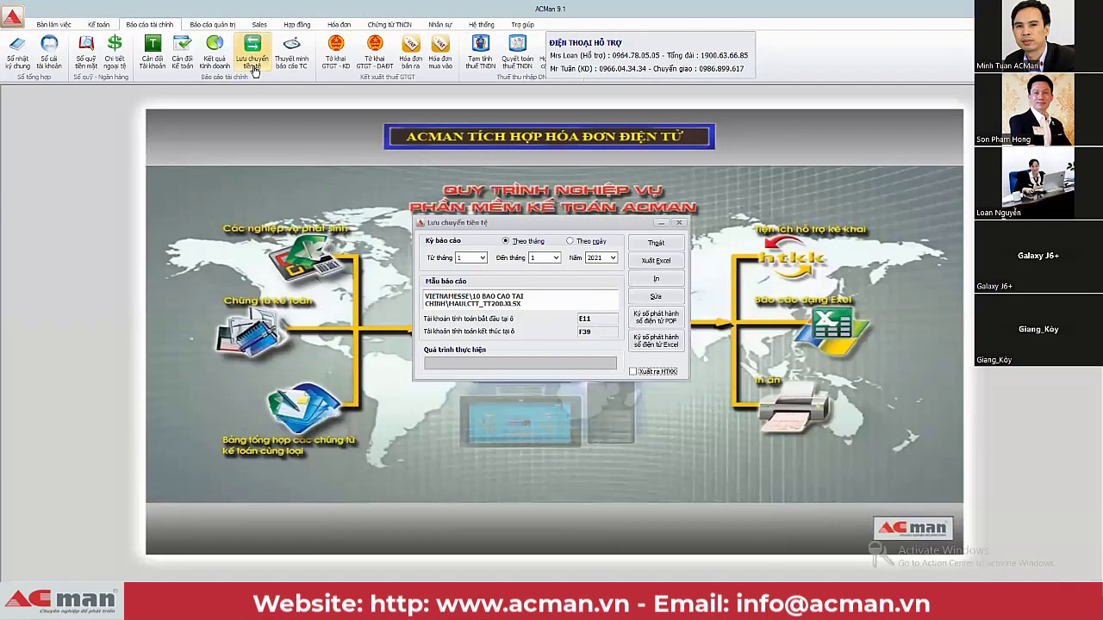
pyautogui.moveTo(554, 221); pyautogui.dragTo(554, 207)
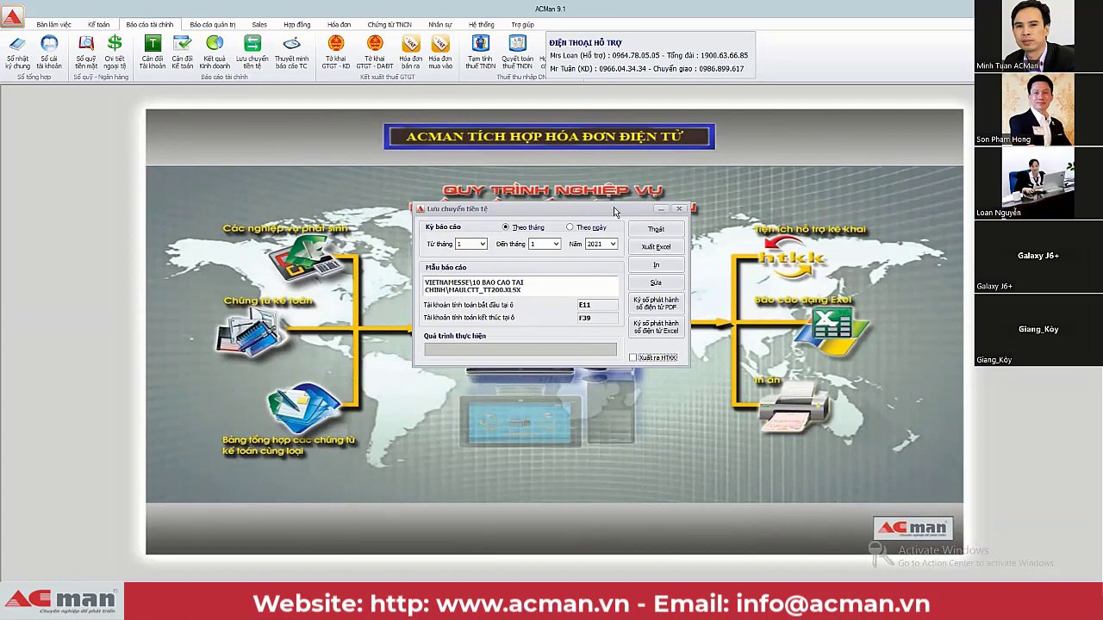
pyautogui.moveTo(613, 208); pyautogui.dragTo(609, 183)
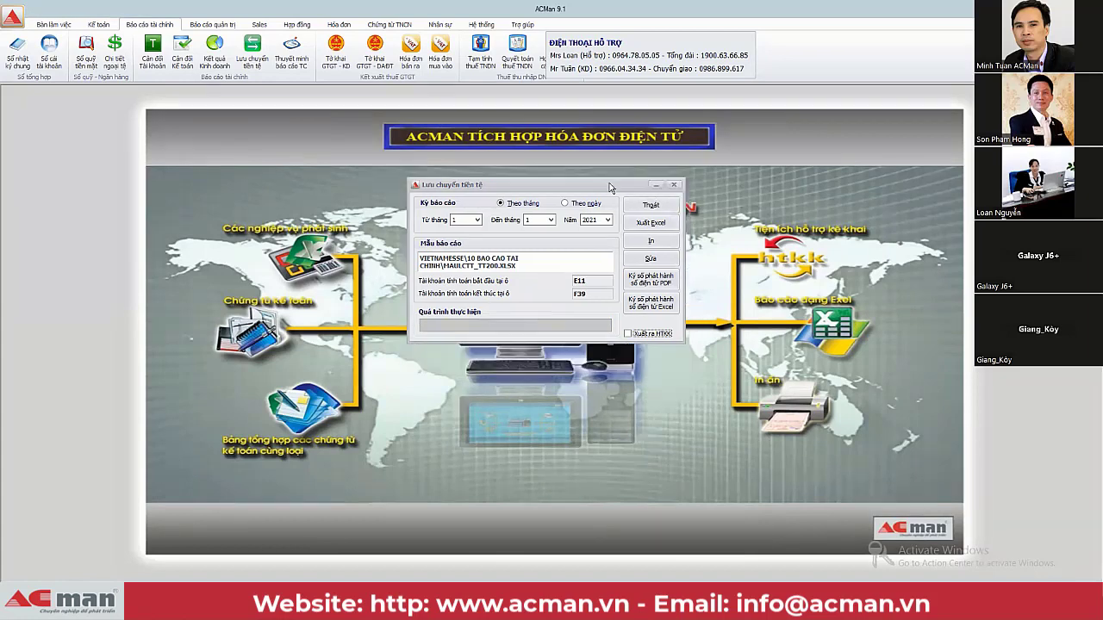
pyautogui.click(656, 186)
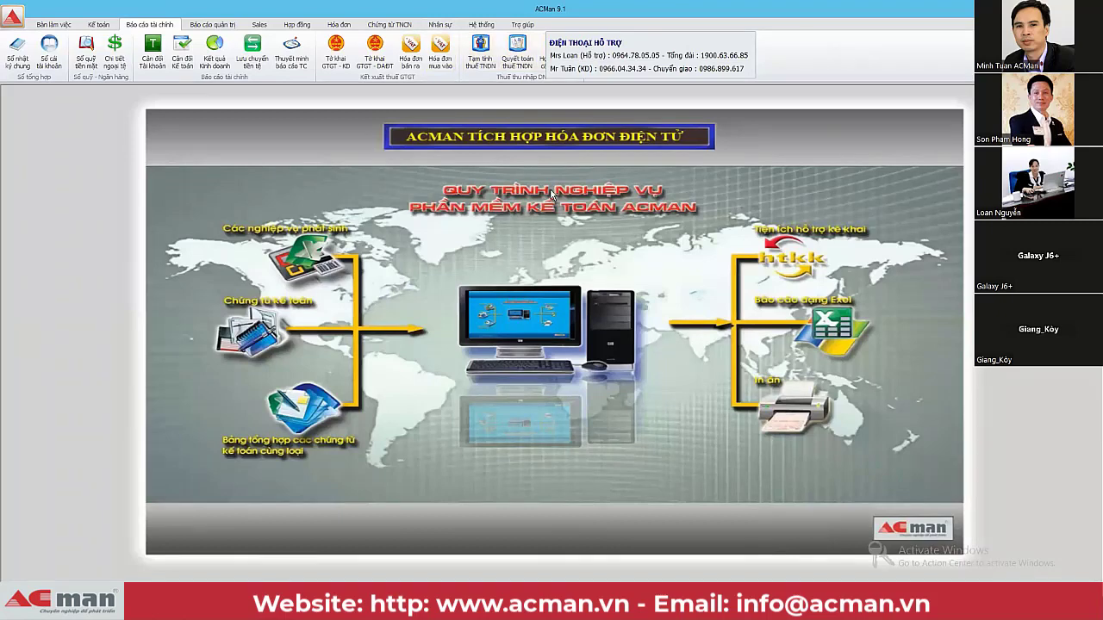
# Step: Switch to the HTKK tax declaration software to view its declaration list, and return to ACMan
pyautogui.hotkey('alt', 'Tab')
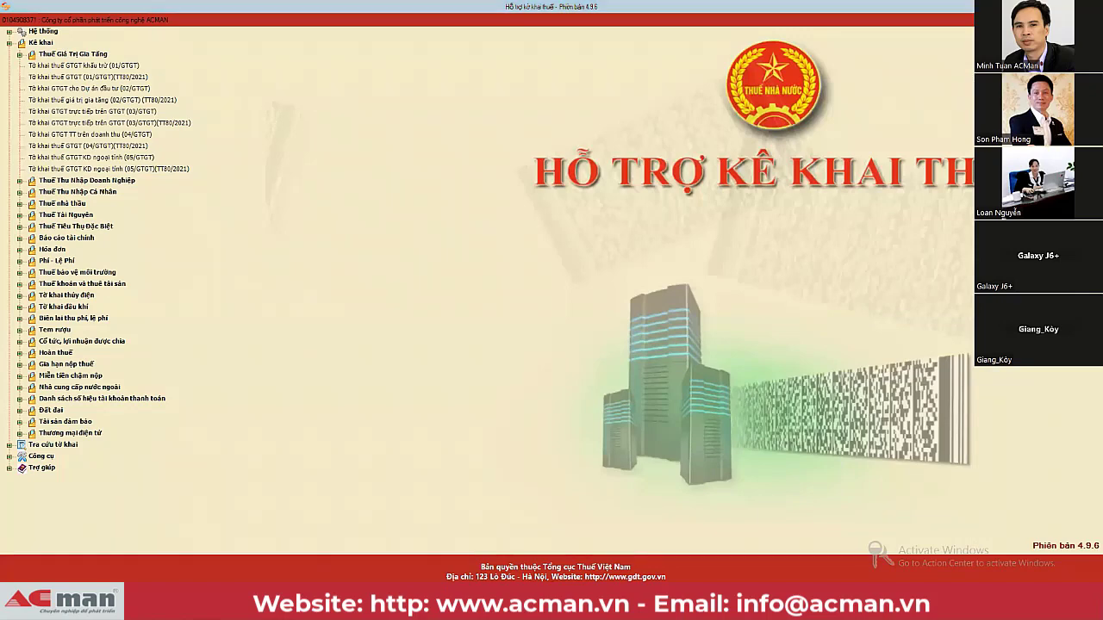
pyautogui.click(317, 569)
pyautogui.click(651, 210)
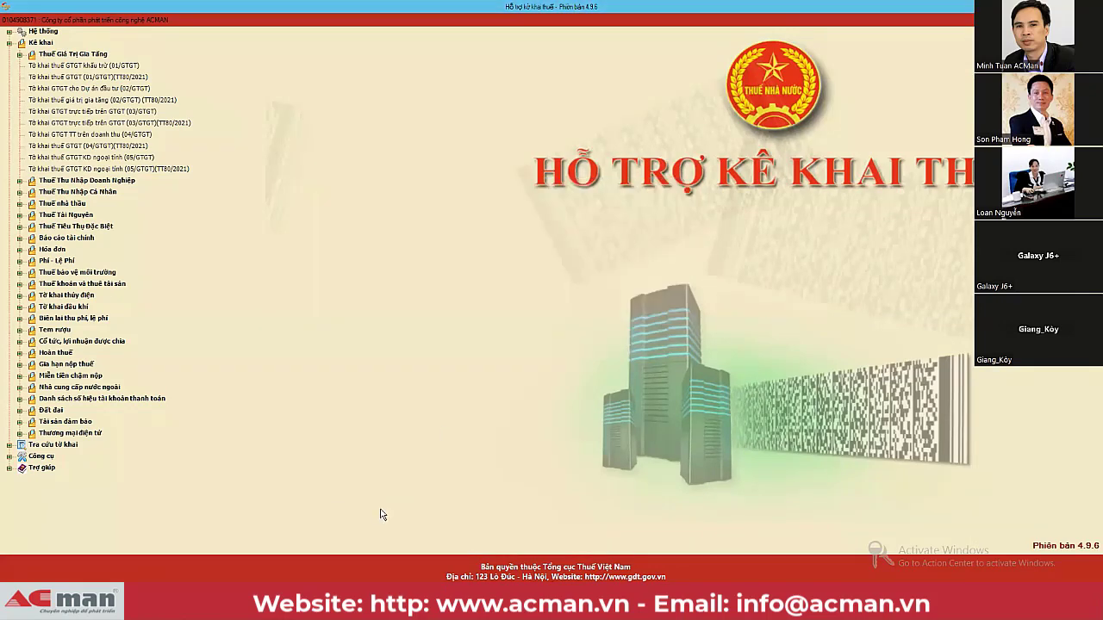
pyautogui.click(299, 576)
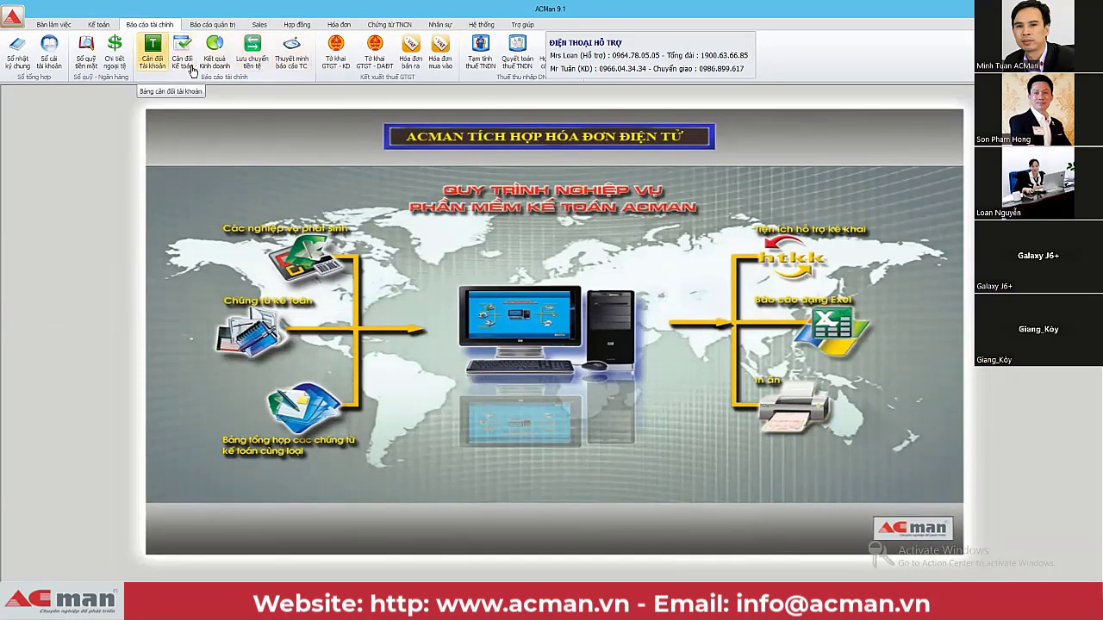
# Step: Export the account balance report for months 1 to 12 of 2021 to Excel, with HTKK output and sub-accounts to level 3
pyautogui.click(151, 62)
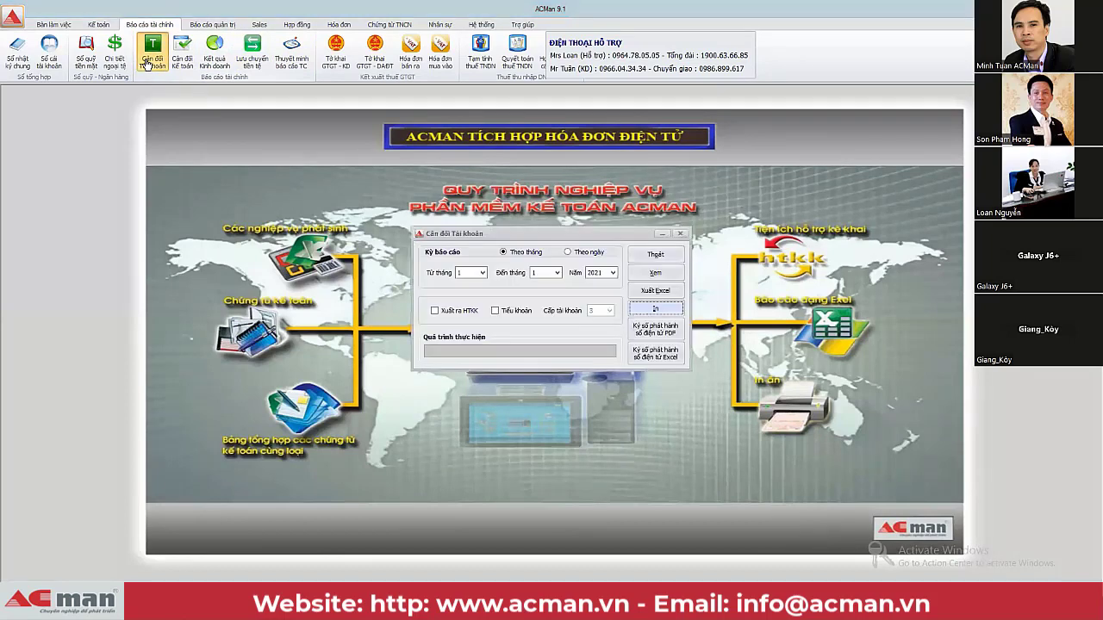
pyautogui.click(435, 311)
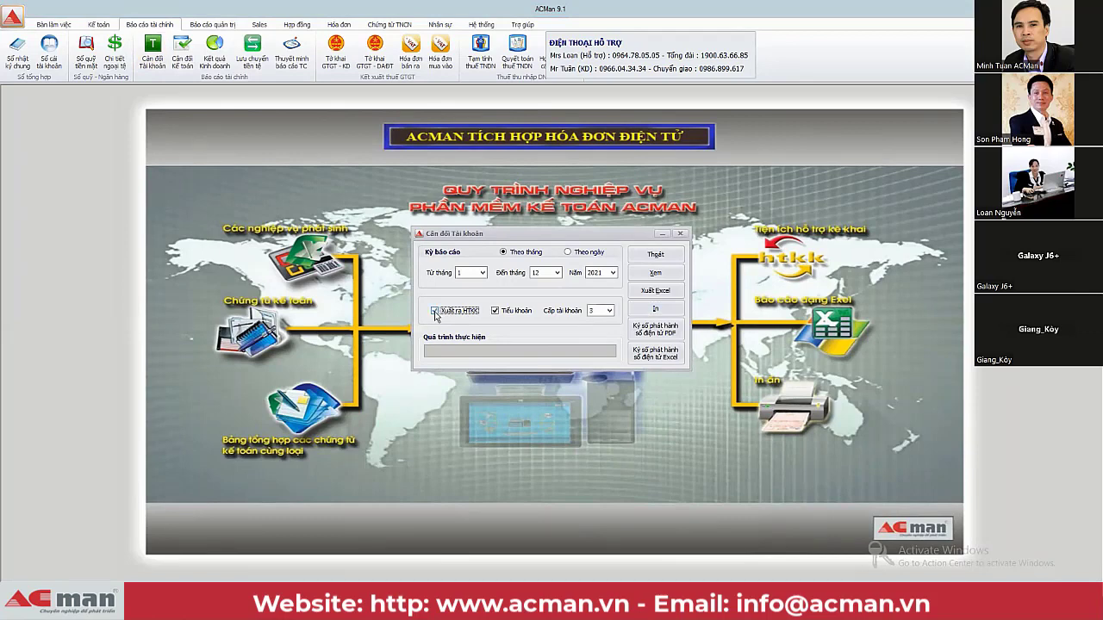
pyautogui.click(655, 290)
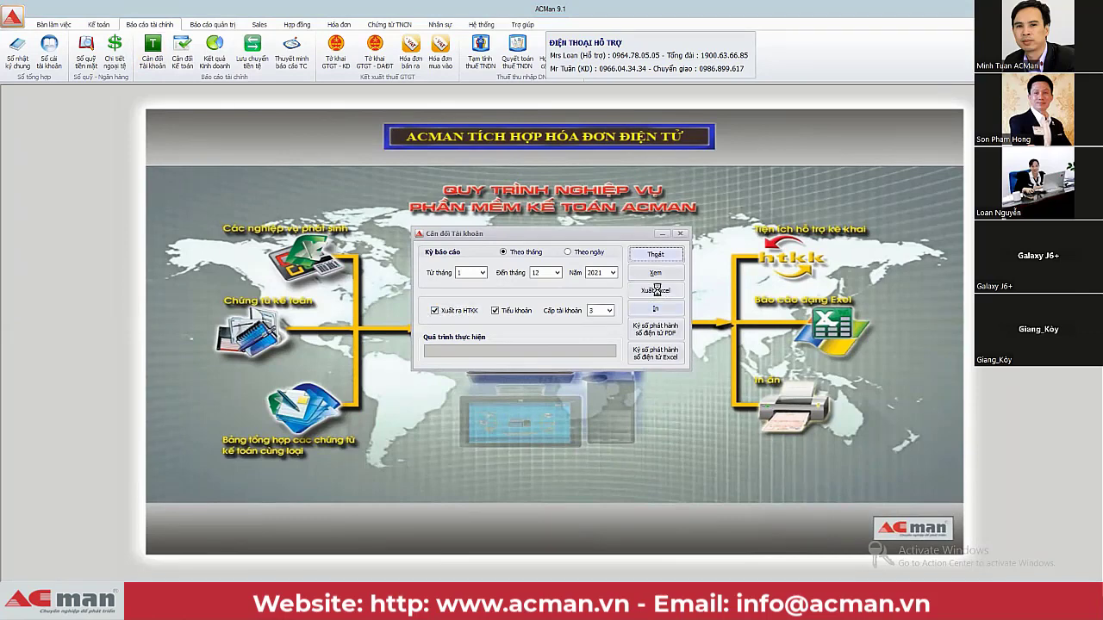